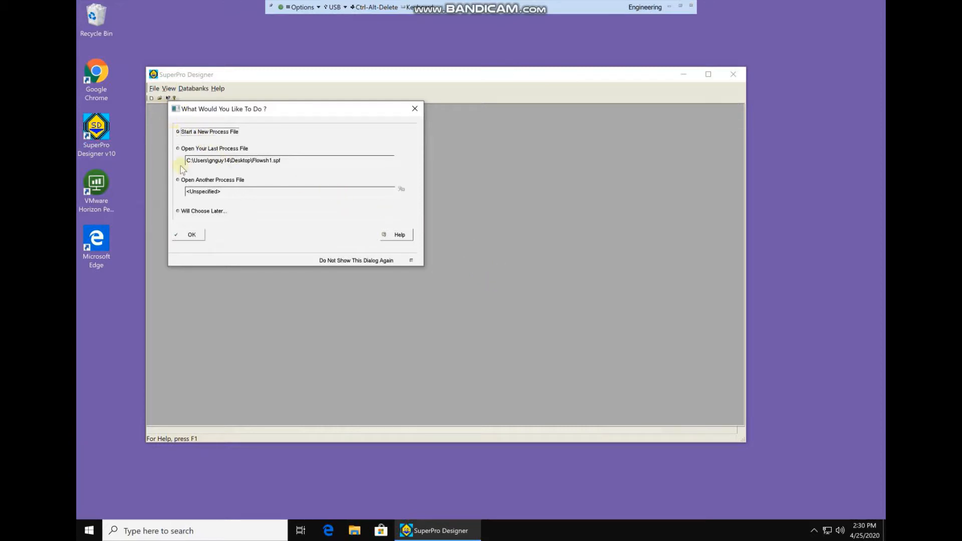
Start a new process file in batch operating mode with 7920 h annual operating time and maximize the program window.
left_click(189, 236)
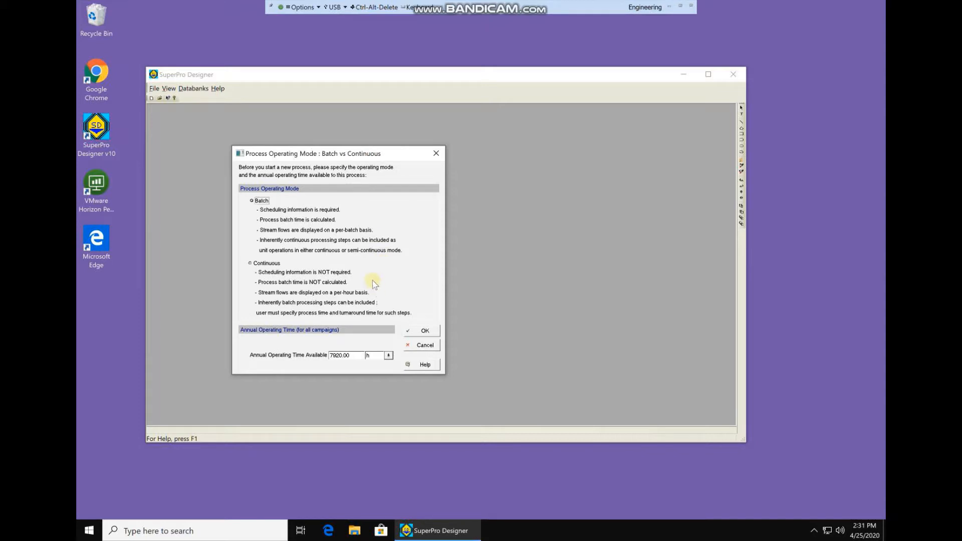
left_click(423, 331)
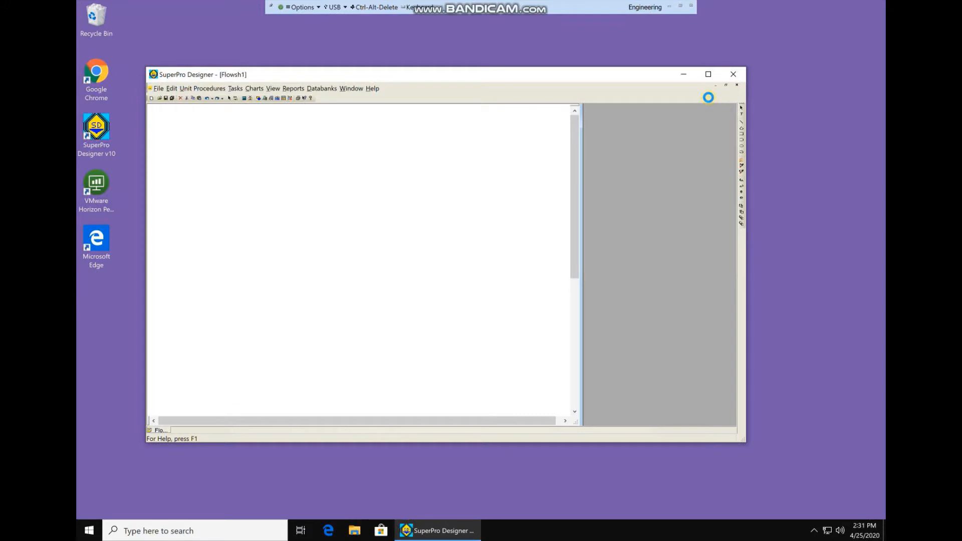
left_click(708, 74)
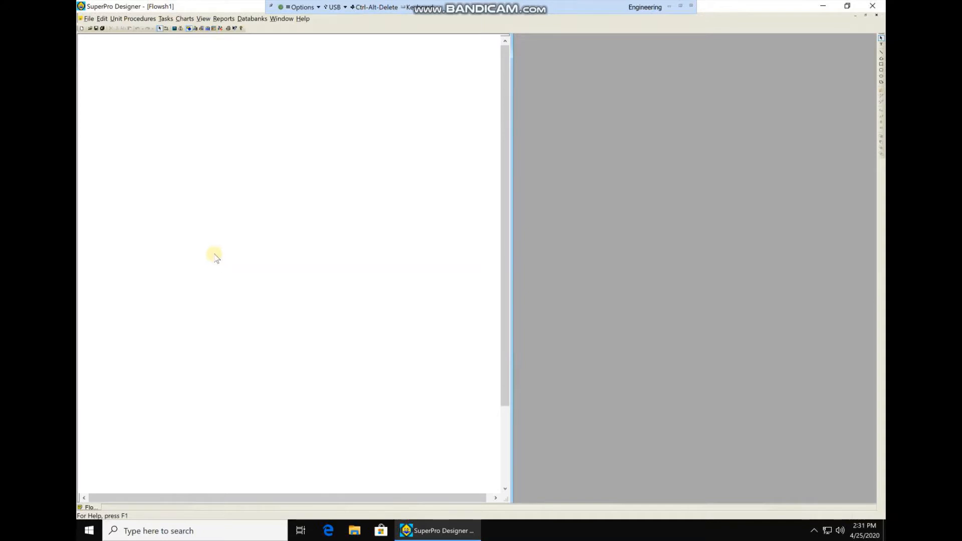
Register Sucrose from the Designer databank as a pure component of the process.
left_click(167, 20)
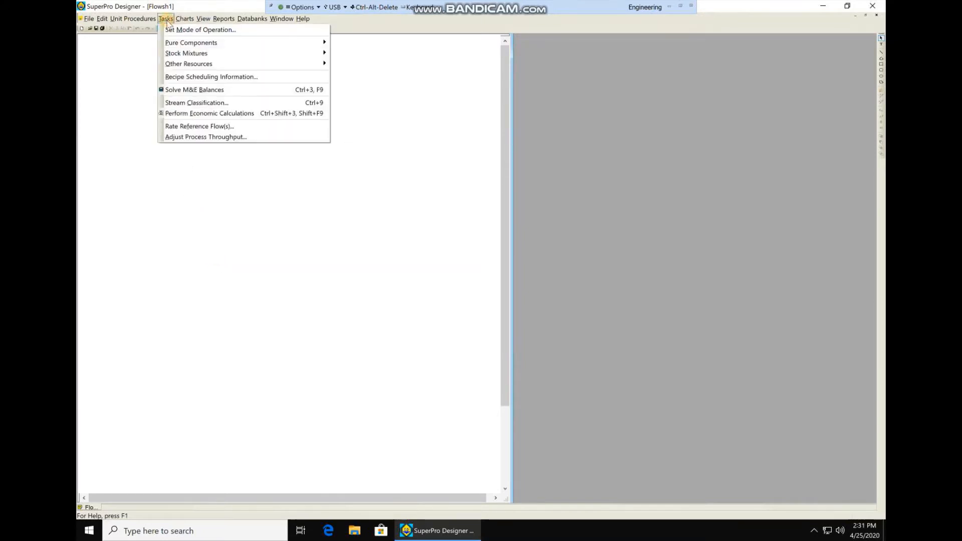
mouse_move(260, 49)
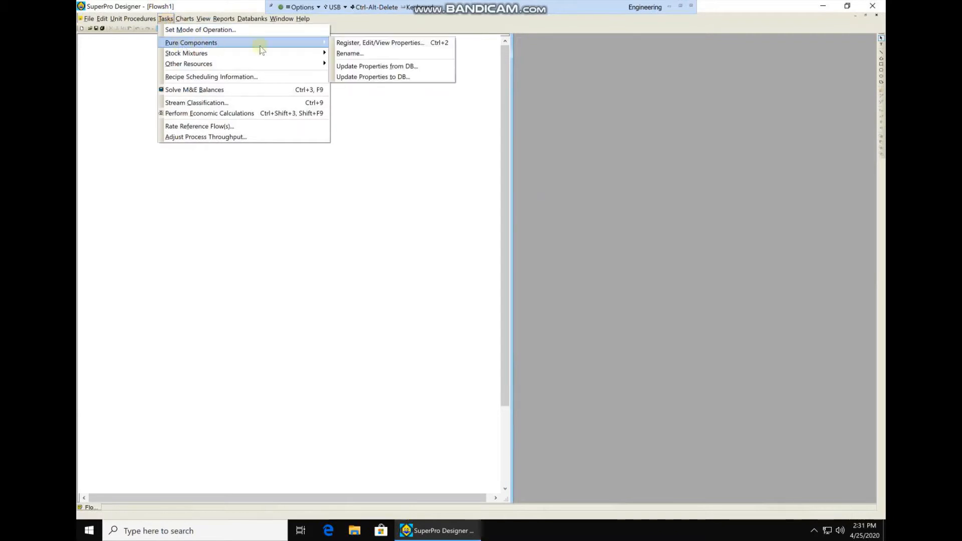
left_click(345, 43)
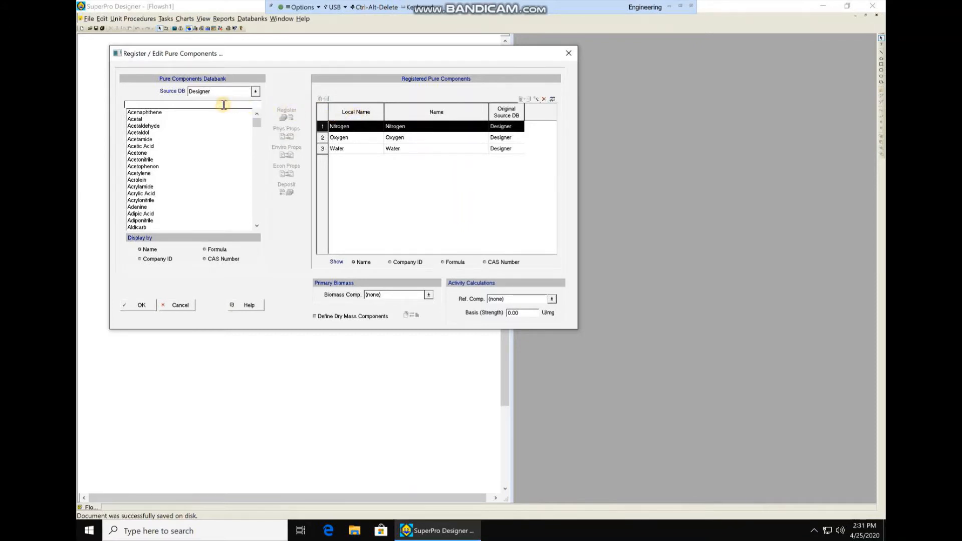
type("Su")
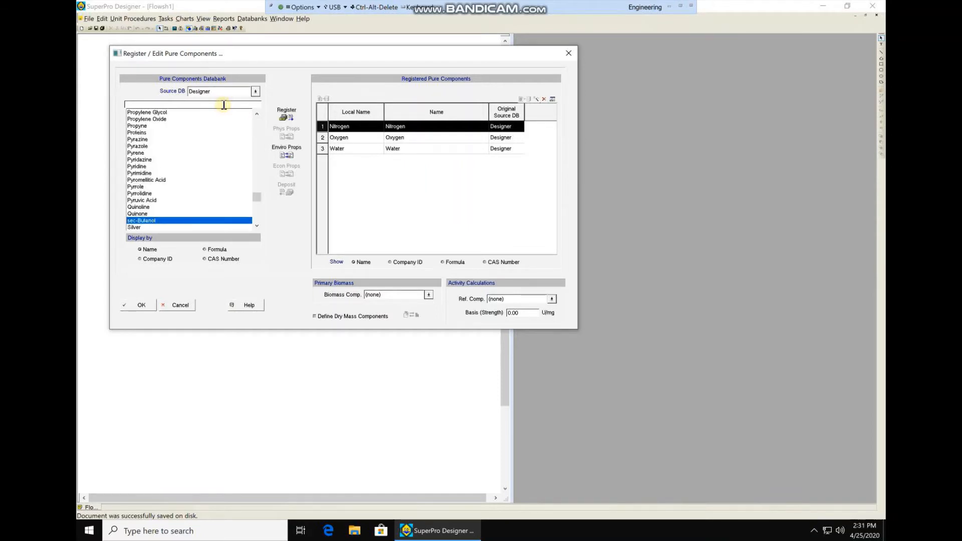
type("crose")
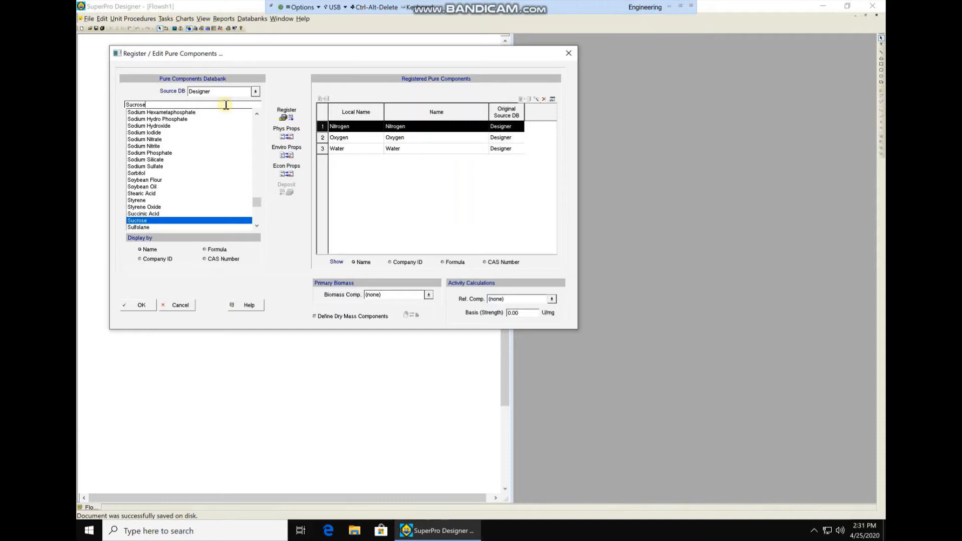
left_click(284, 117)
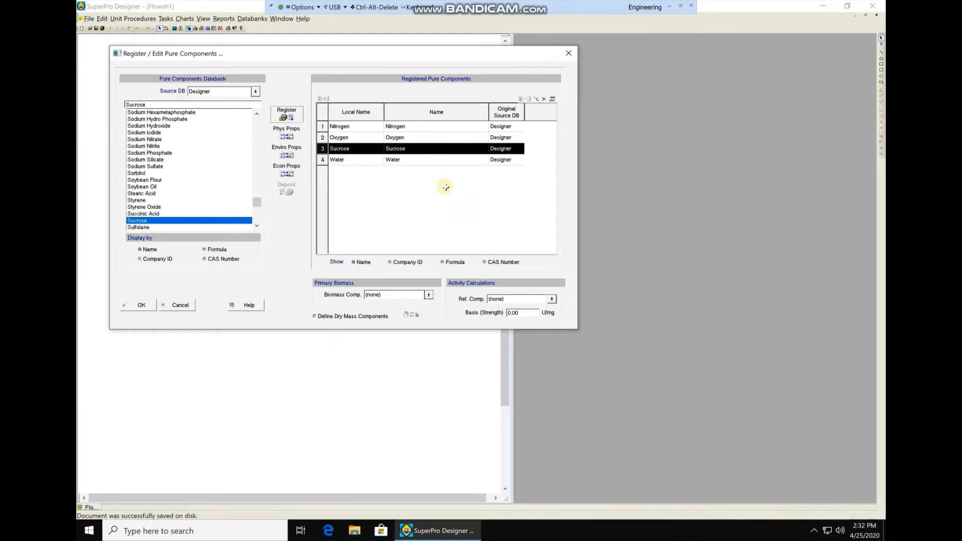
Add two new pure components named X. campestris and Xanthan, using Water as the source of default property values.
left_click(537, 99)
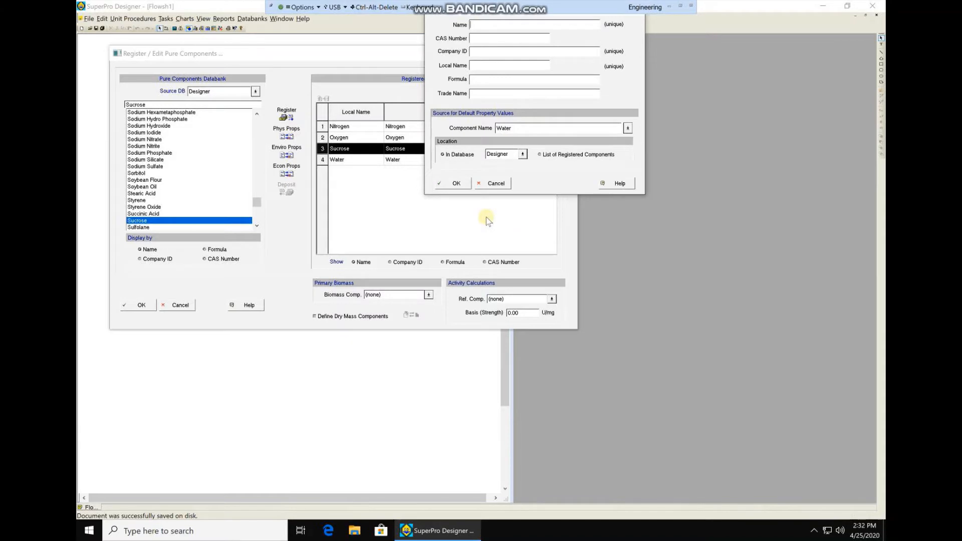
type("X. campestris")
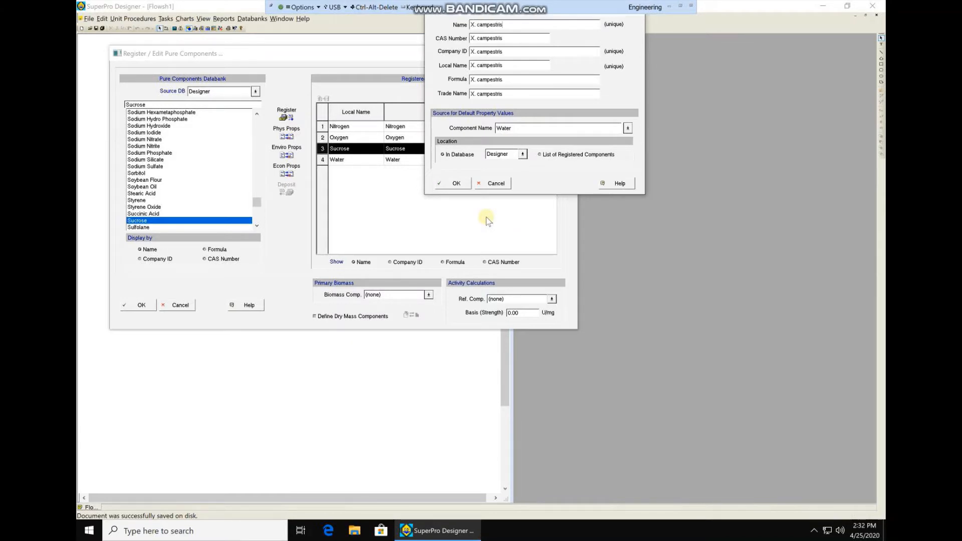
key("Return")
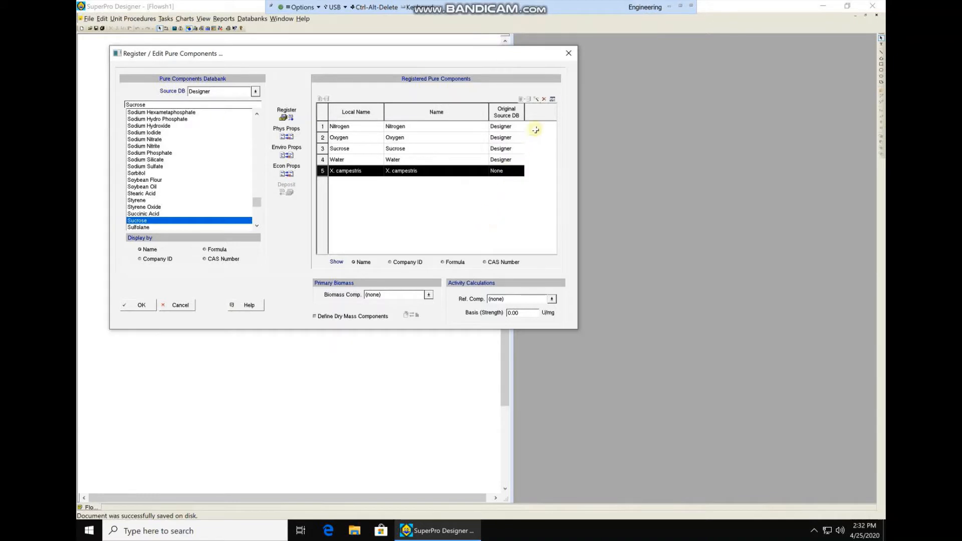
left_click(538, 99)
type("a")
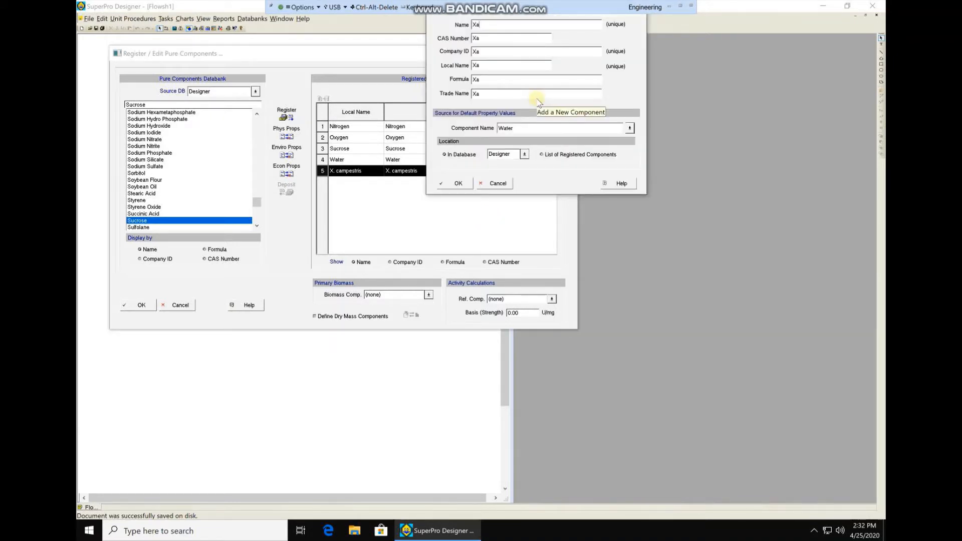
type("nthan")
key("Return")
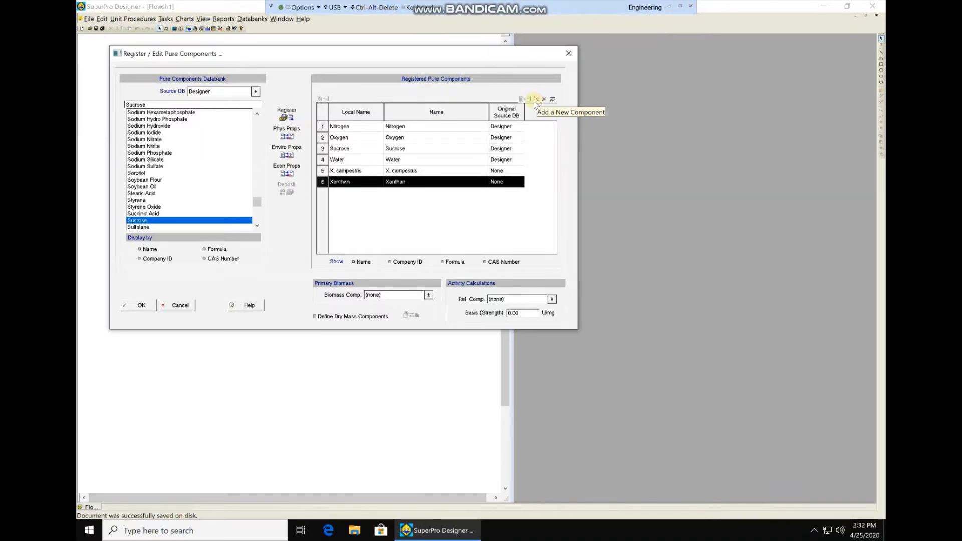
Set the molecular weight of X. campestris to 93 g/gmol and its purchasing price to 2 $/kg.
double_click(424, 171)
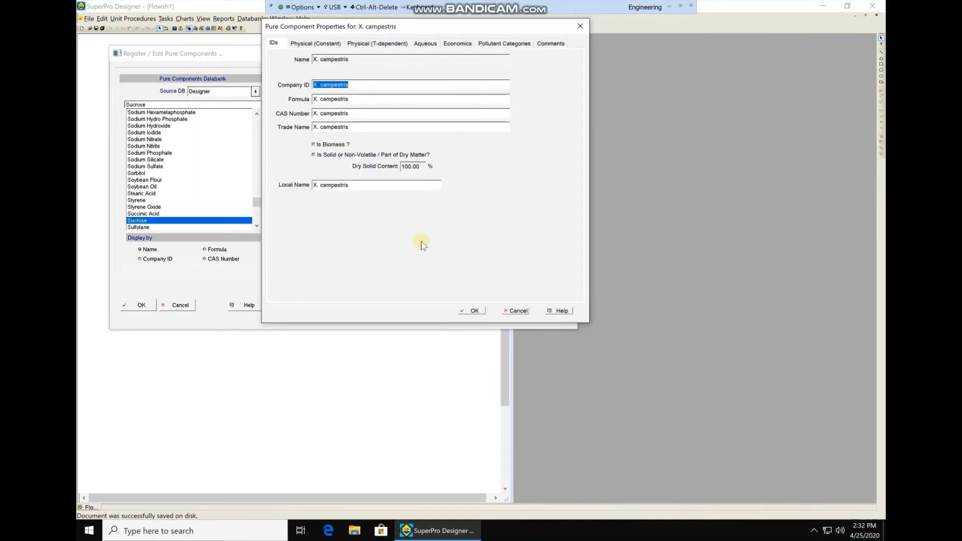
left_click(324, 45)
left_click(368, 73)
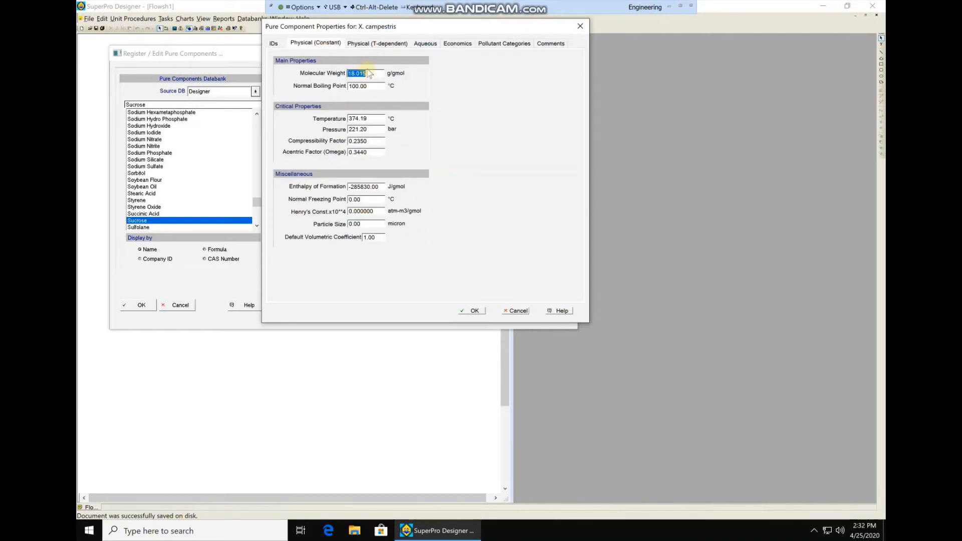
type("93.000")
left_click(457, 43)
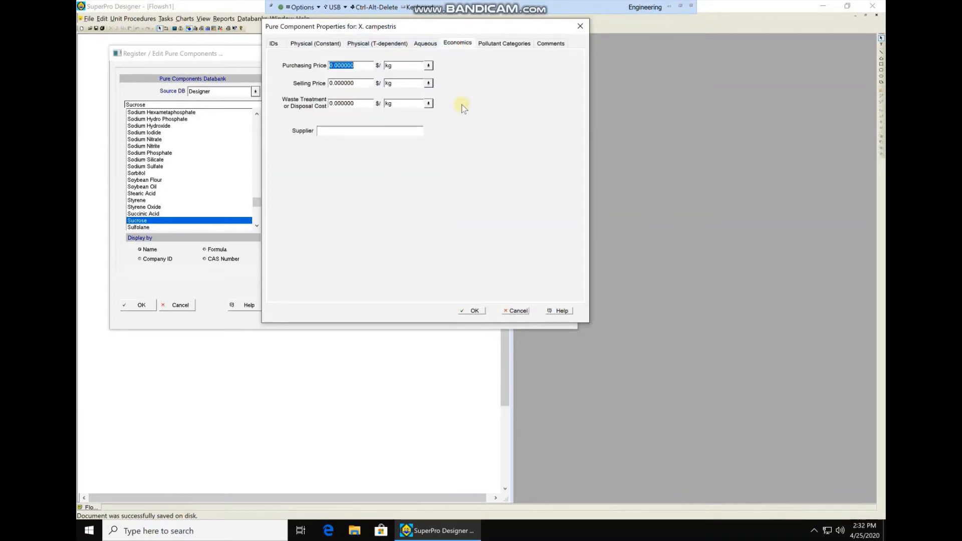
type("2.000000")
left_click(473, 312)
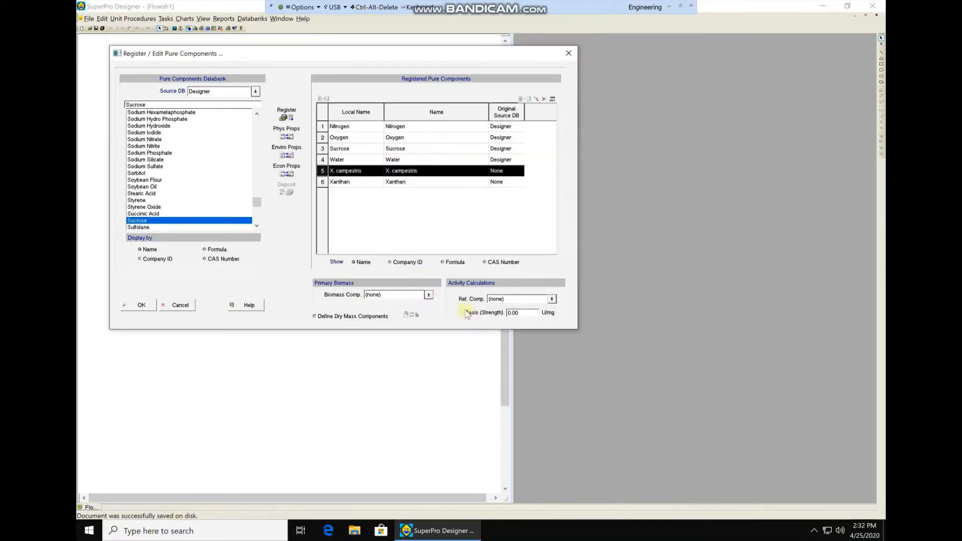
Set Xanthan's molecular weight to 930 g/gmol and purchasing price to 20 $/kg, and accept the component registration.
double_click(414, 186)
left_click(311, 56)
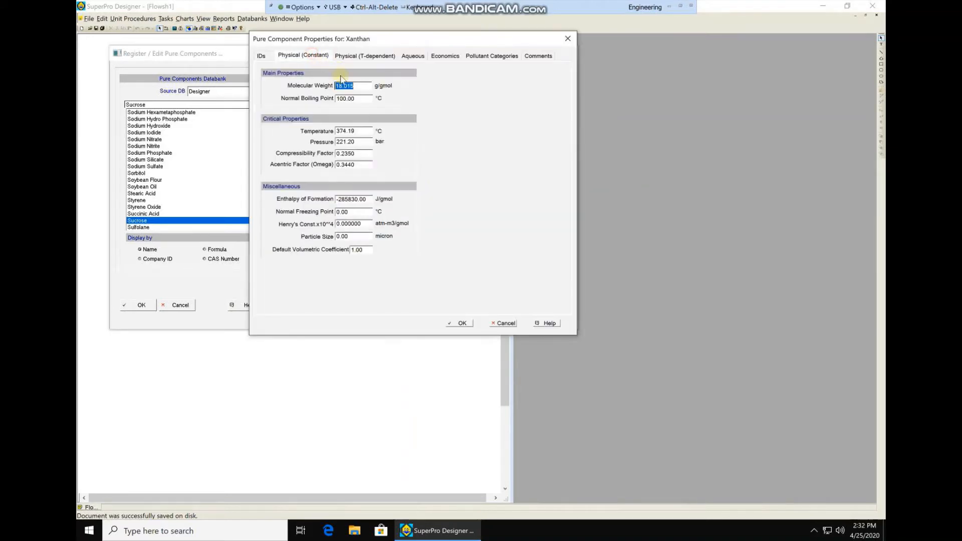
type("930")
left_click(442, 57)
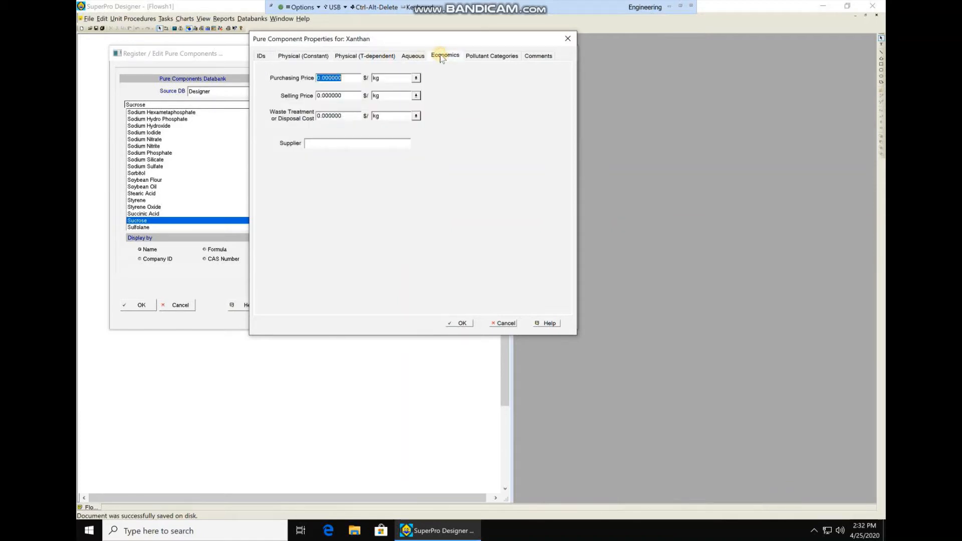
type("20")
left_click(461, 324)
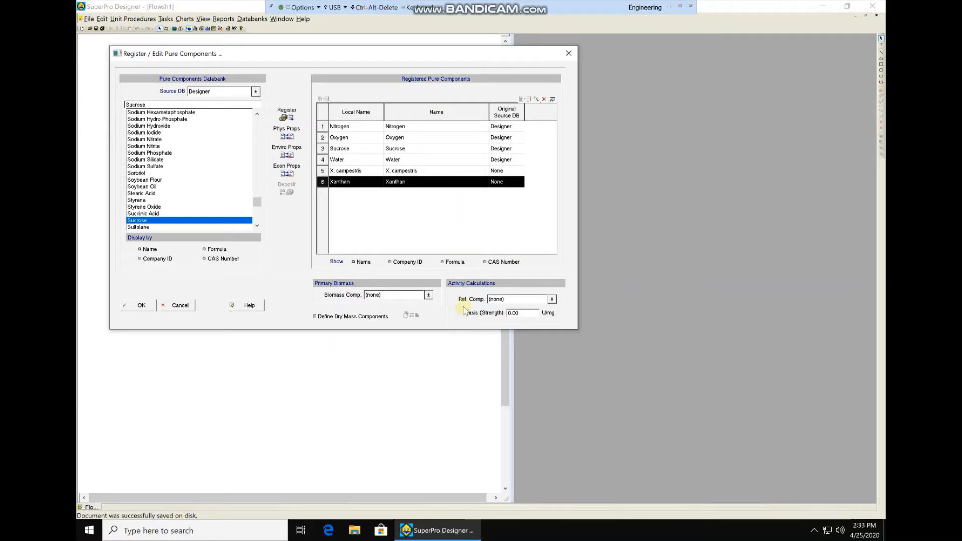
left_click(140, 306)
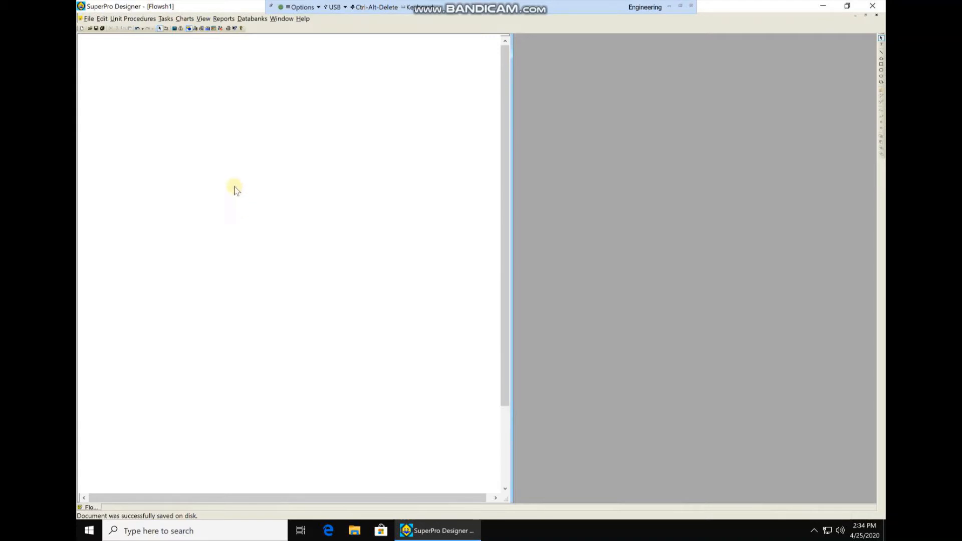
Place a batch vessel procedure in a fermentor in the upper-left area of the flowsheet.
left_click(131, 19)
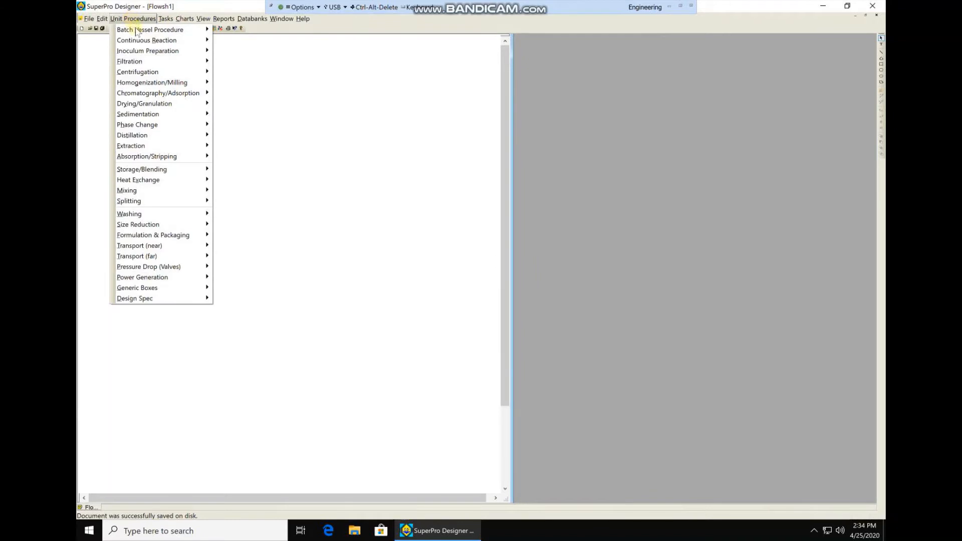
mouse_move(139, 41)
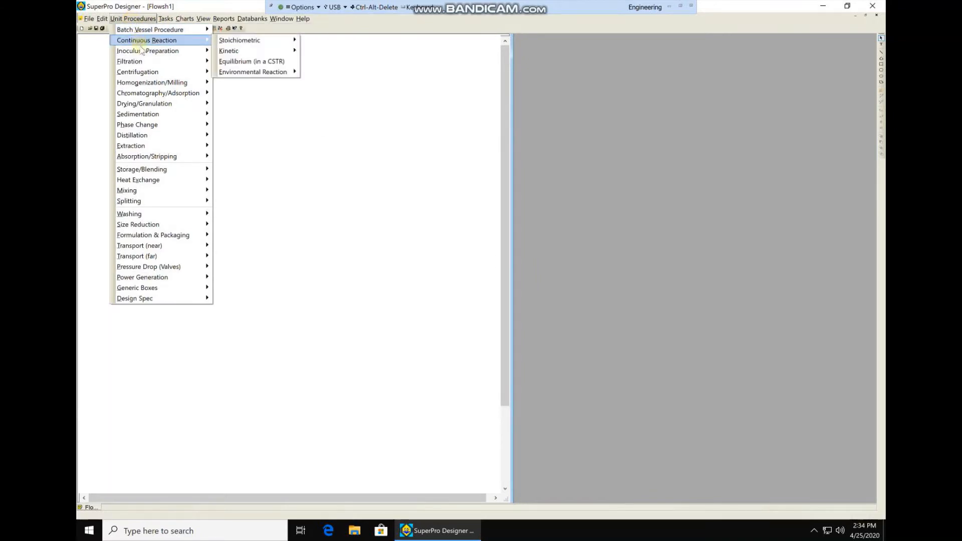
mouse_move(143, 62)
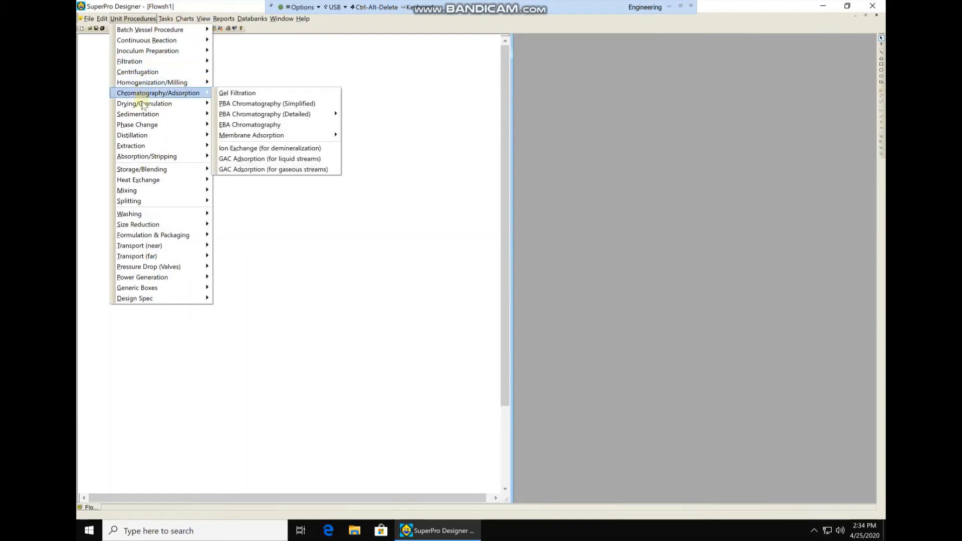
mouse_move(142, 185)
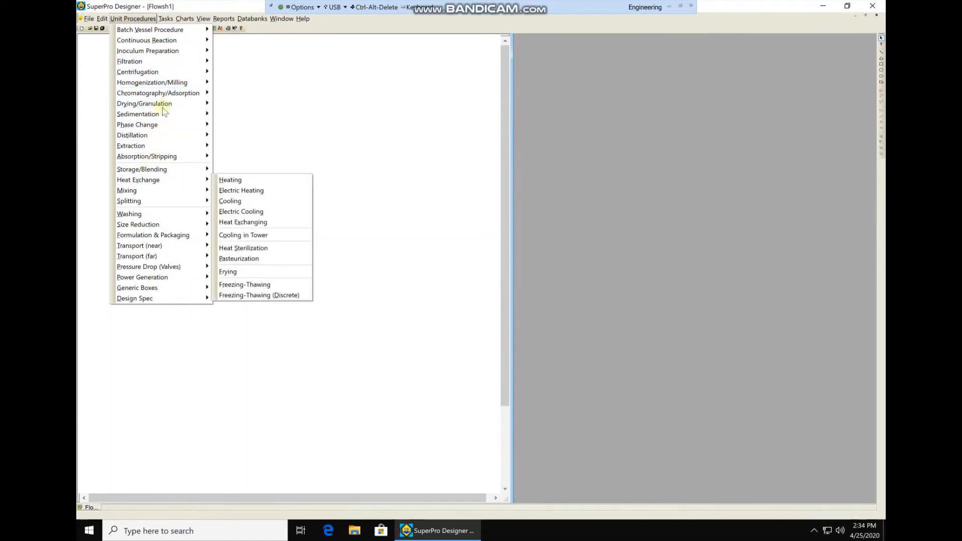
mouse_move(209, 34)
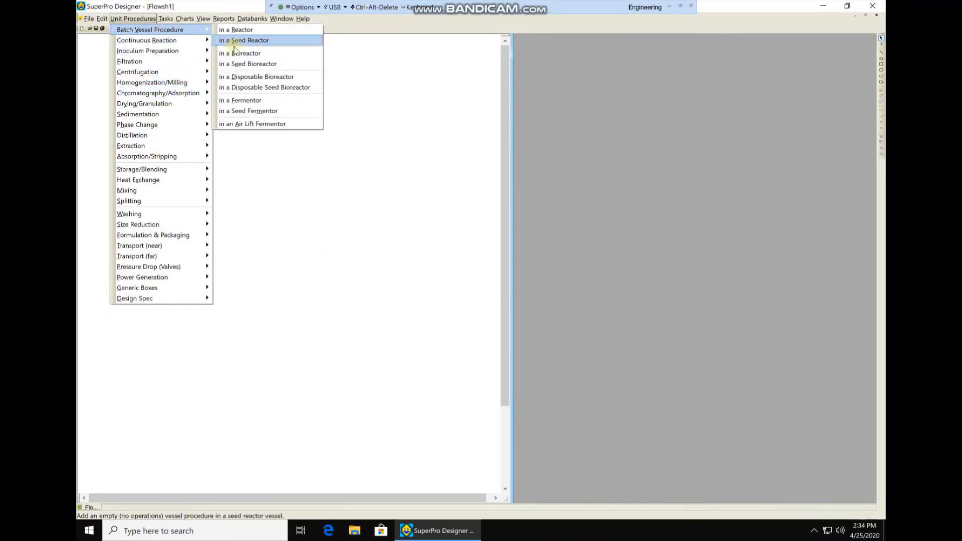
left_click(246, 102)
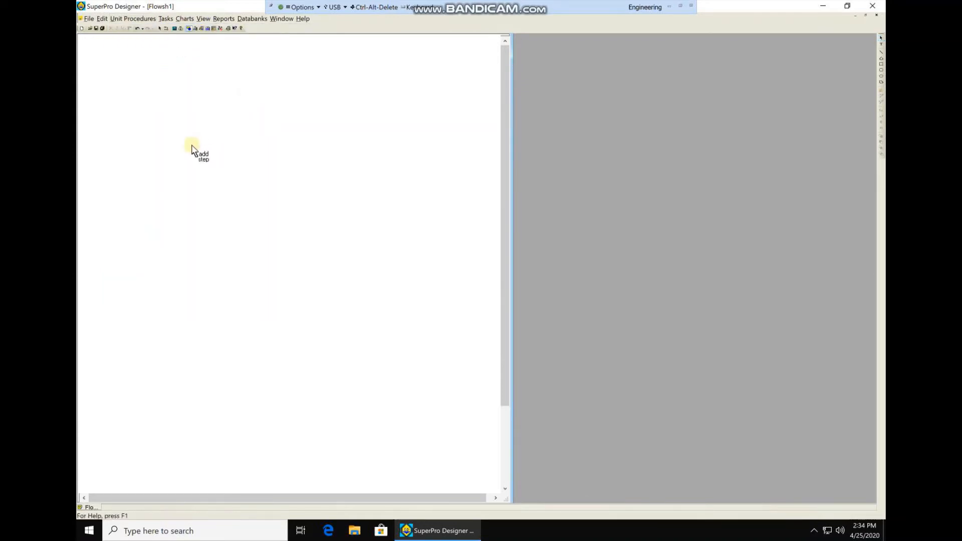
left_click(199, 146)
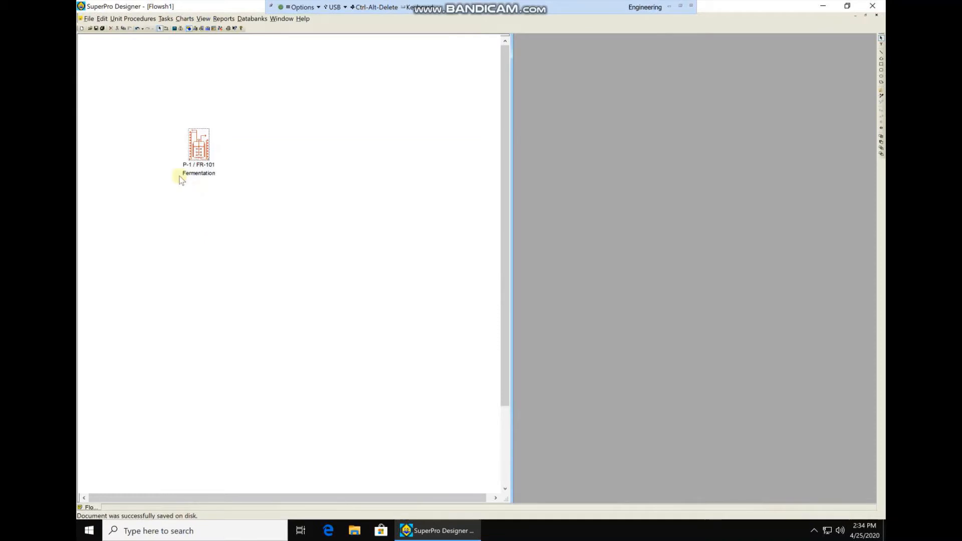
Place a pasteurization heat exchange procedure on the flowsheet to the right of the fermentor.
left_click(144, 18)
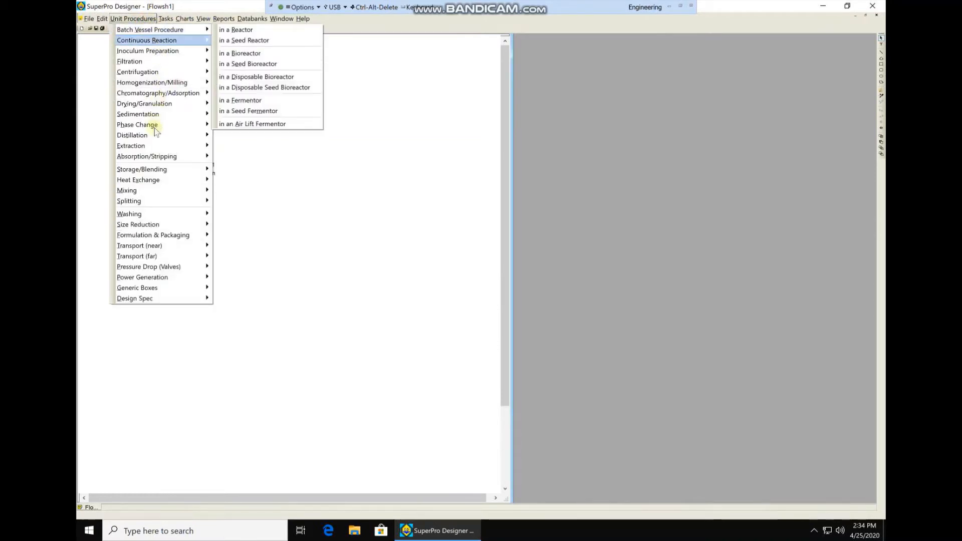
mouse_move(168, 180)
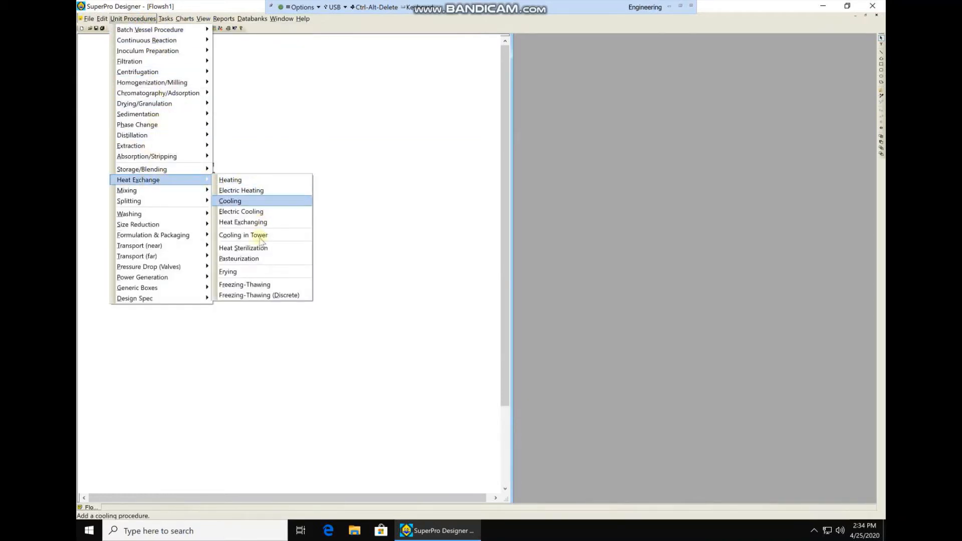
left_click(253, 259)
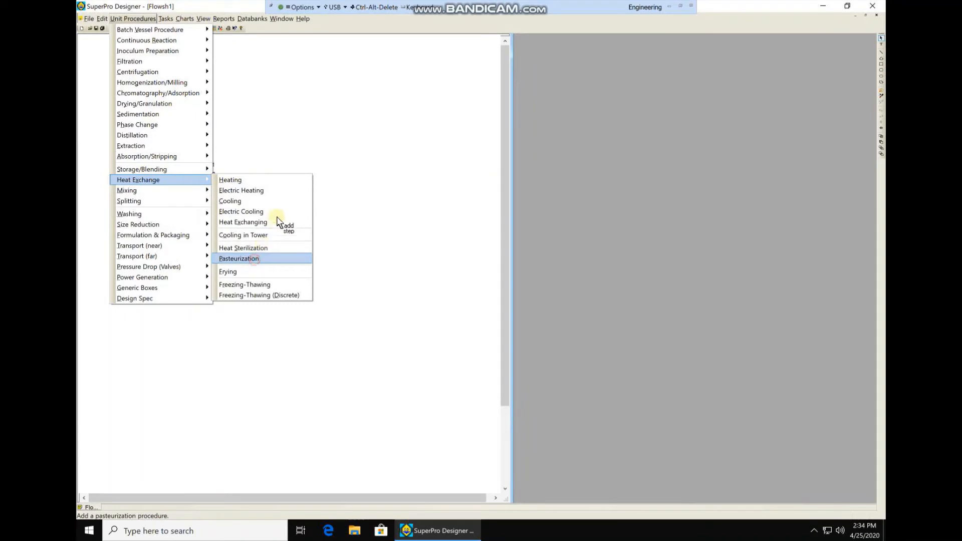
left_click(337, 161)
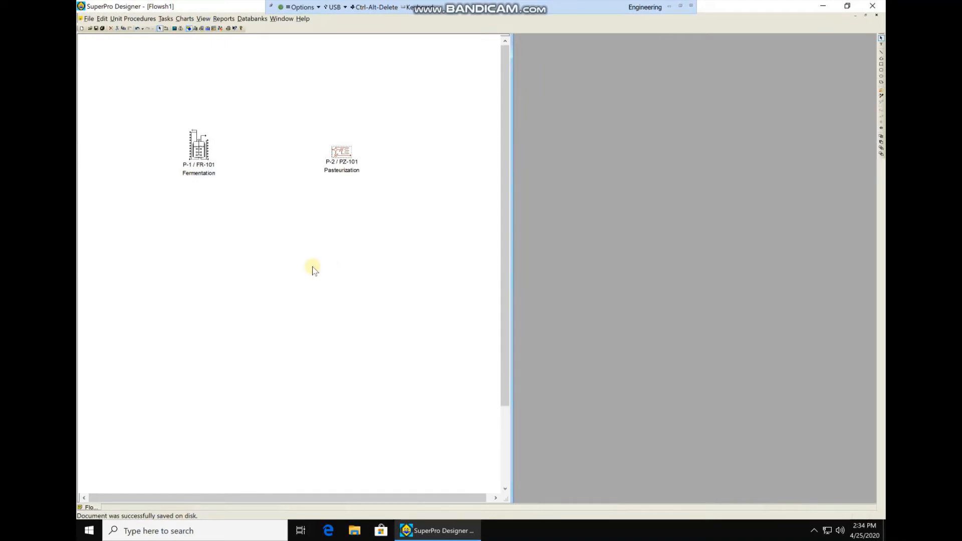
Add a stoichiometric Ferment operation followed by a Transfer Out operation to the fermentor's operation sequence.
right_click(205, 155)
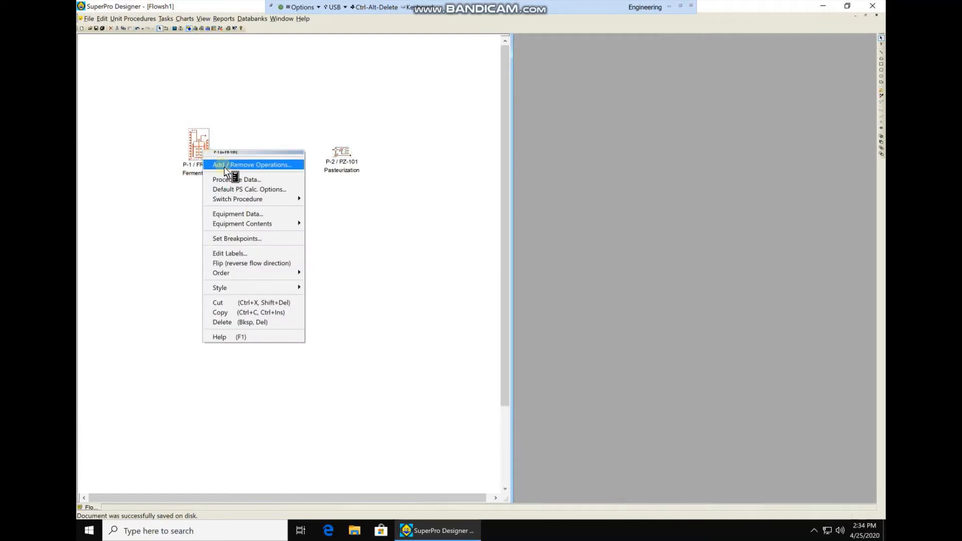
left_click(225, 167)
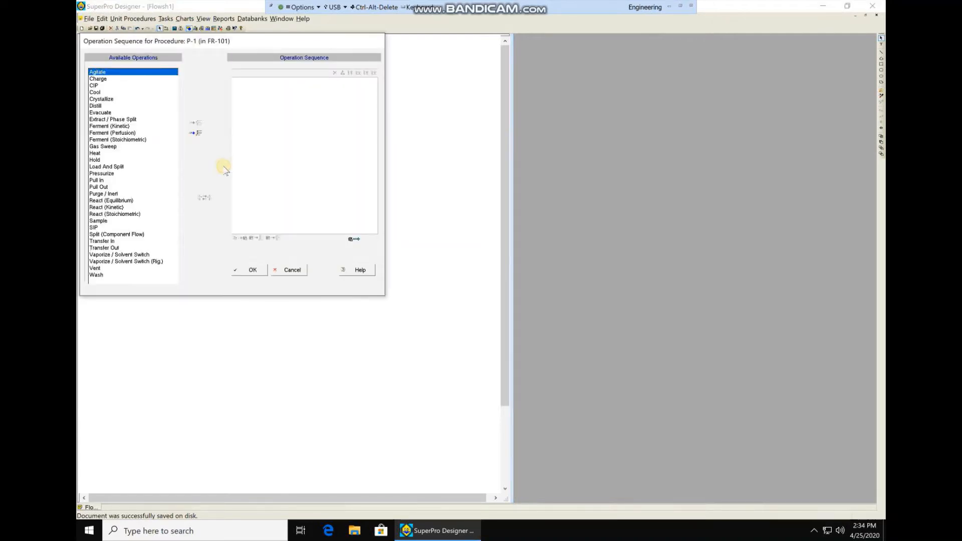
left_click(109, 140)
left_click(200, 134)
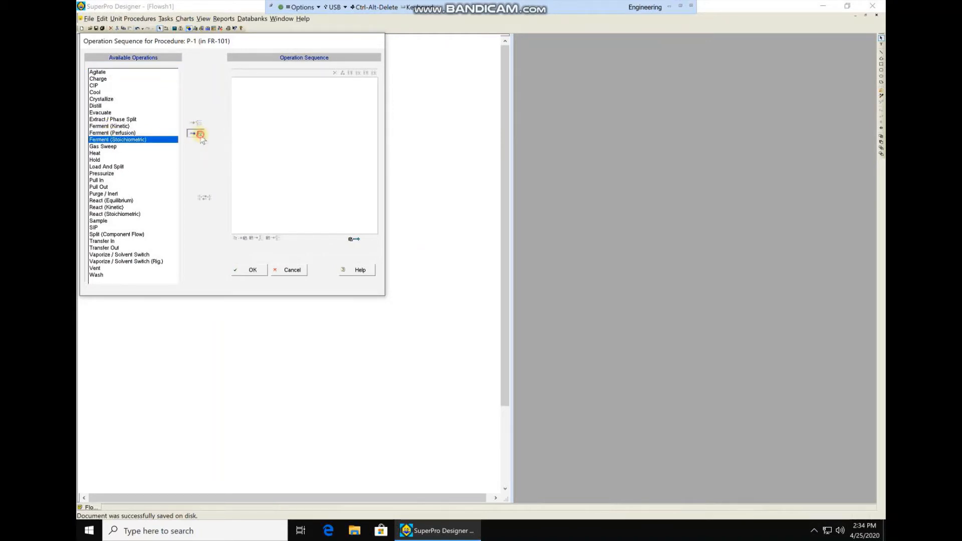
left_click(114, 248)
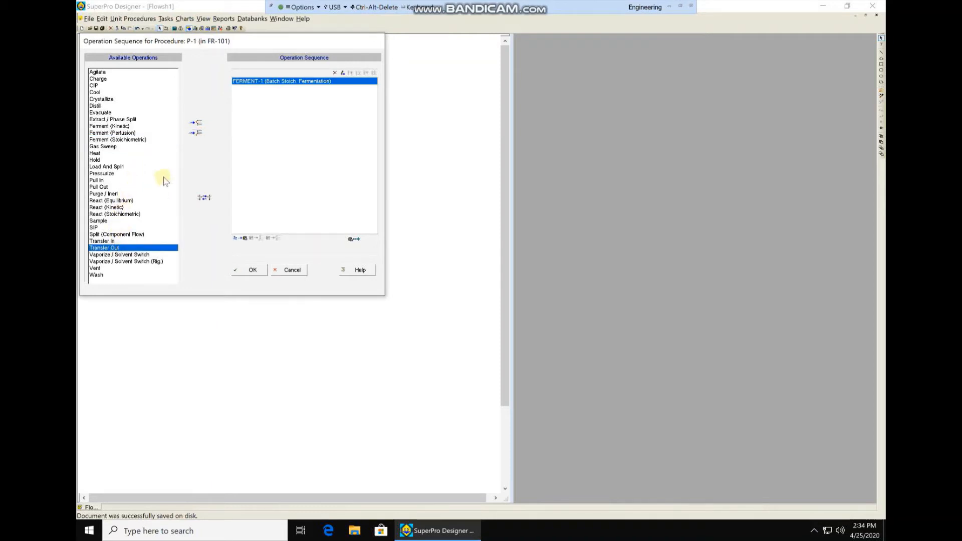
left_click(195, 134)
left_click(249, 270)
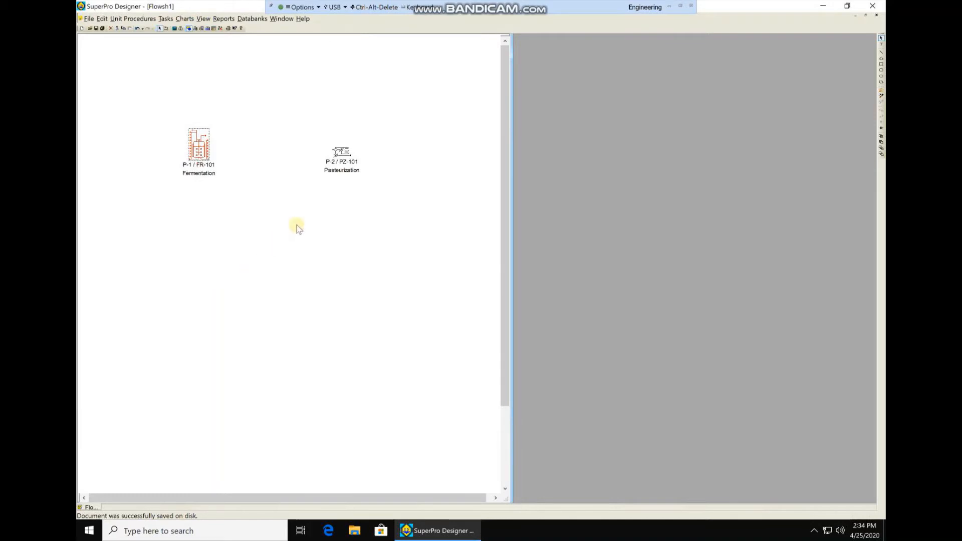
right_click(343, 155)
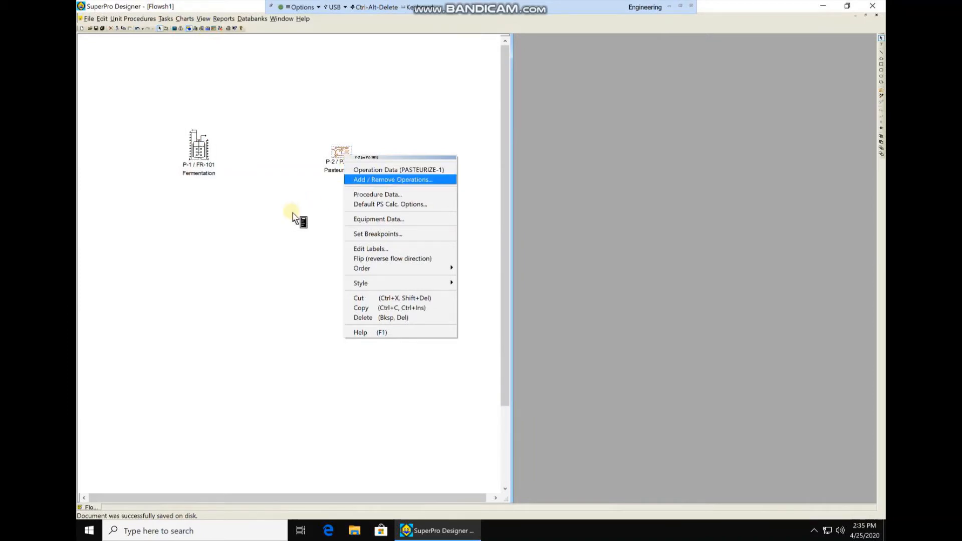
left_click(270, 299)
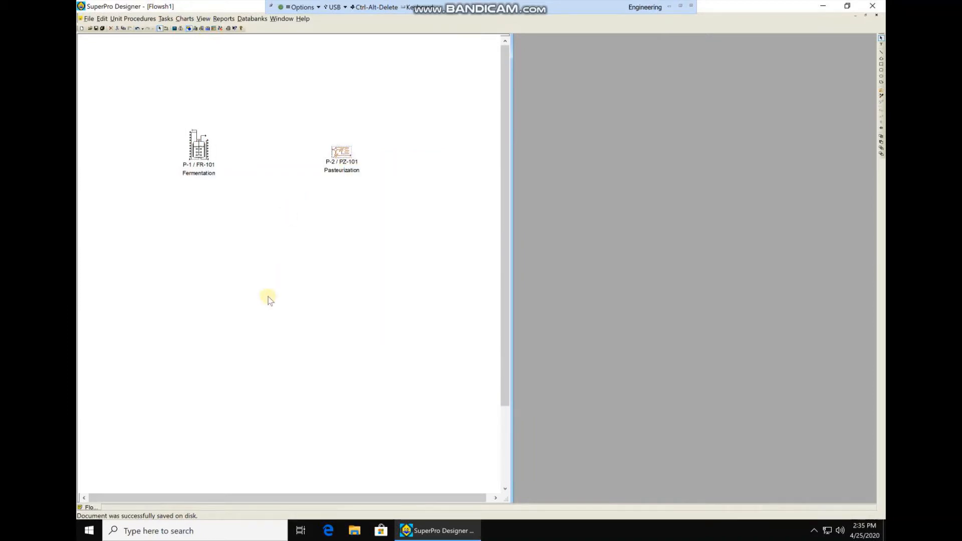
Draw two input streams into the fermentor, one from above to its upper inlet and one from below to a side inlet.
left_click(166, 28)
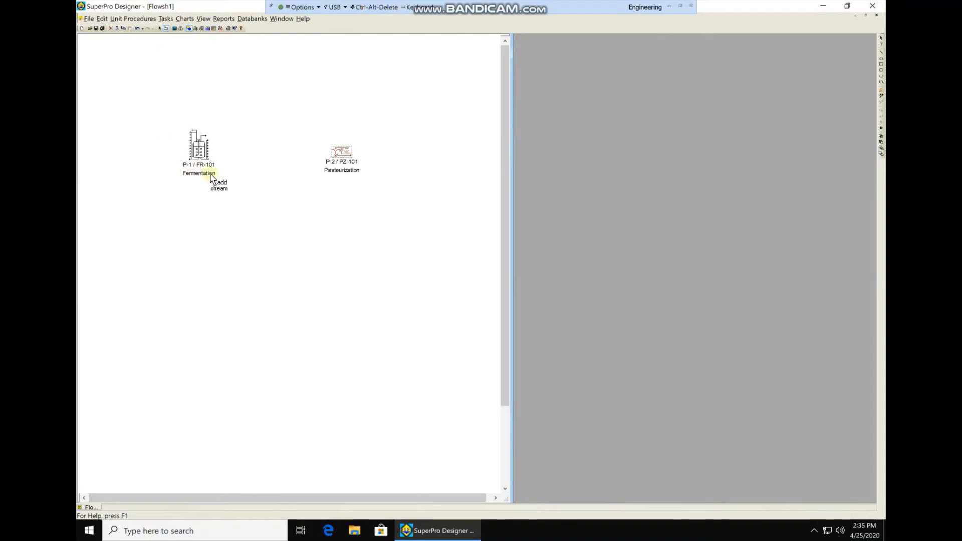
left_click(151, 109)
left_click(193, 133)
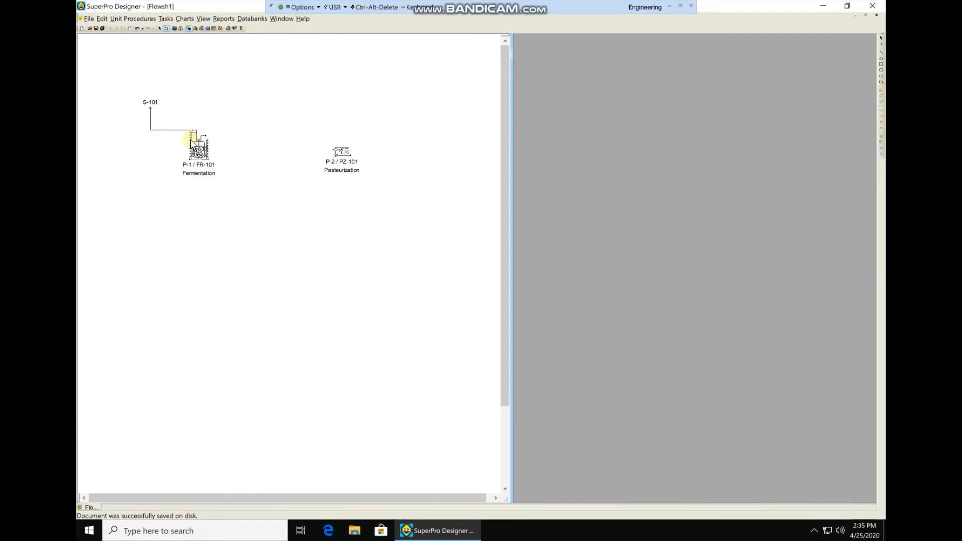
left_click(156, 175)
left_click(161, 151)
left_click(190, 148)
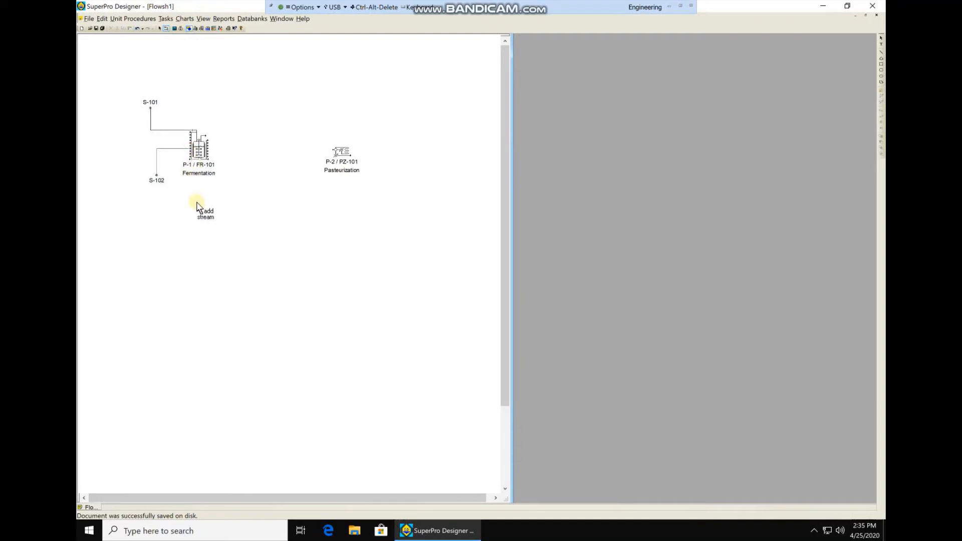
Draw an output stream from the fermentor's vent outlet, ending above and to the right of the vessel.
left_click(206, 136)
left_click(226, 135)
double_click(229, 105)
Connect the fermentor's bottom outlet to the pasteurizer inlet and draw an output stream from the pasteurizer, ending stream drawing.
left_click(209, 160)
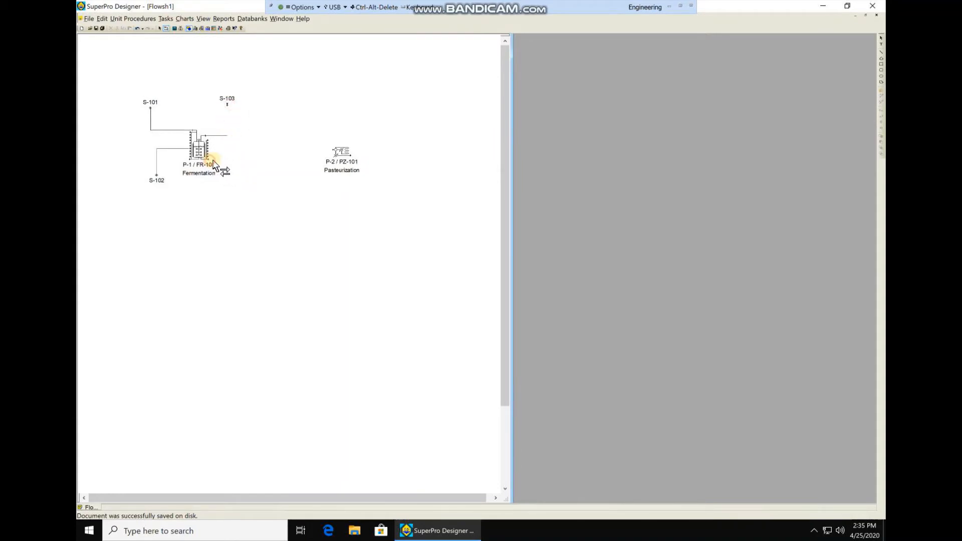
left_click(270, 160)
left_click(335, 151)
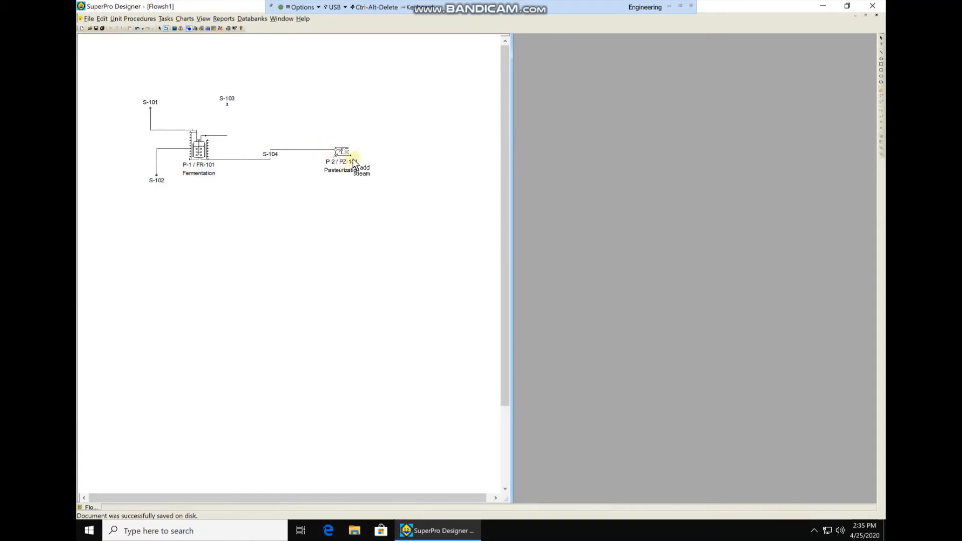
left_click(351, 155)
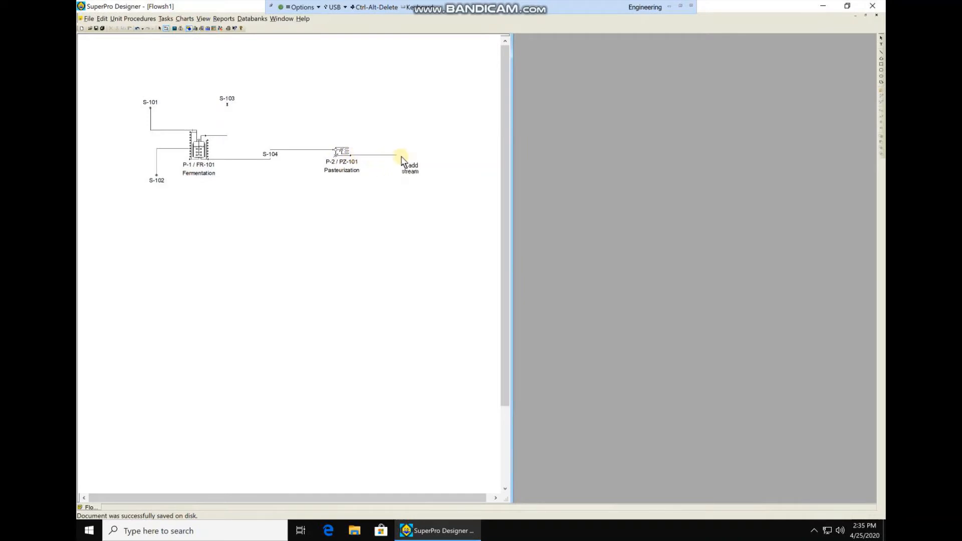
left_click(401, 155)
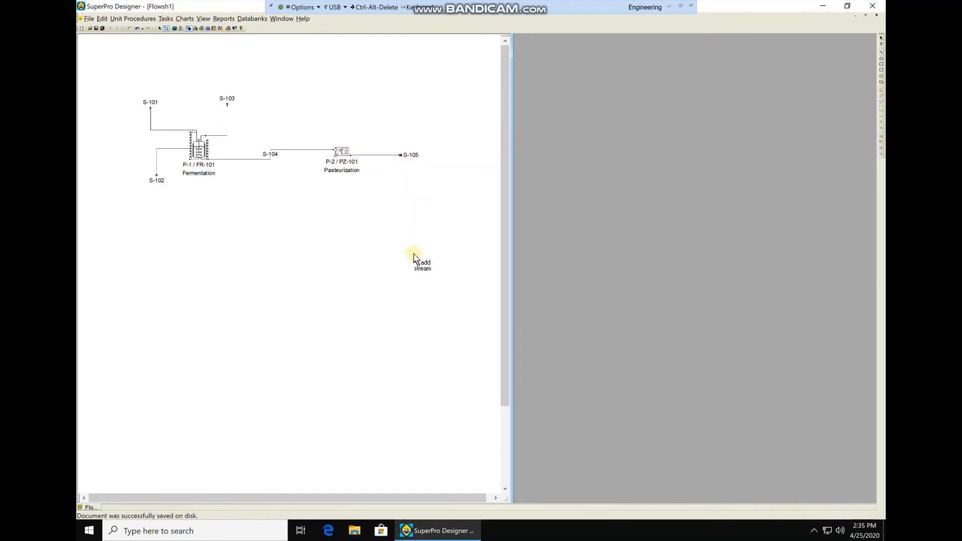
right_click(414, 258)
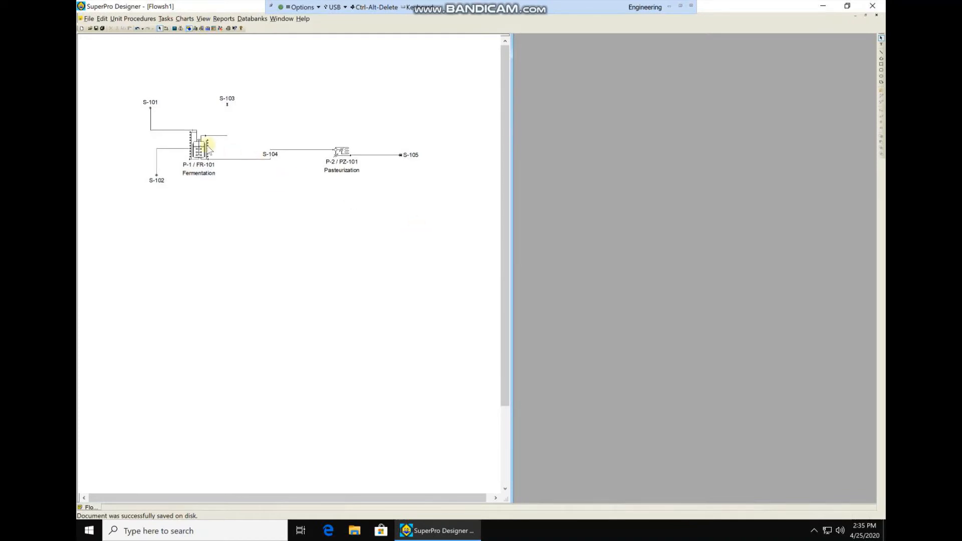
Rename the fermentor's upper inlet stream S-101 as X. campestris and save the flowsheet.
right_click(158, 132)
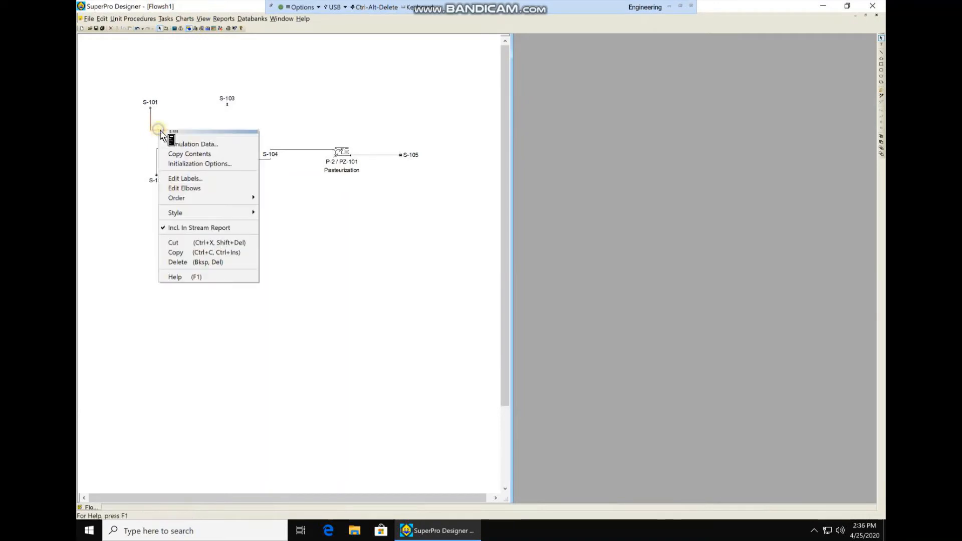
left_click(196, 180)
type("X")
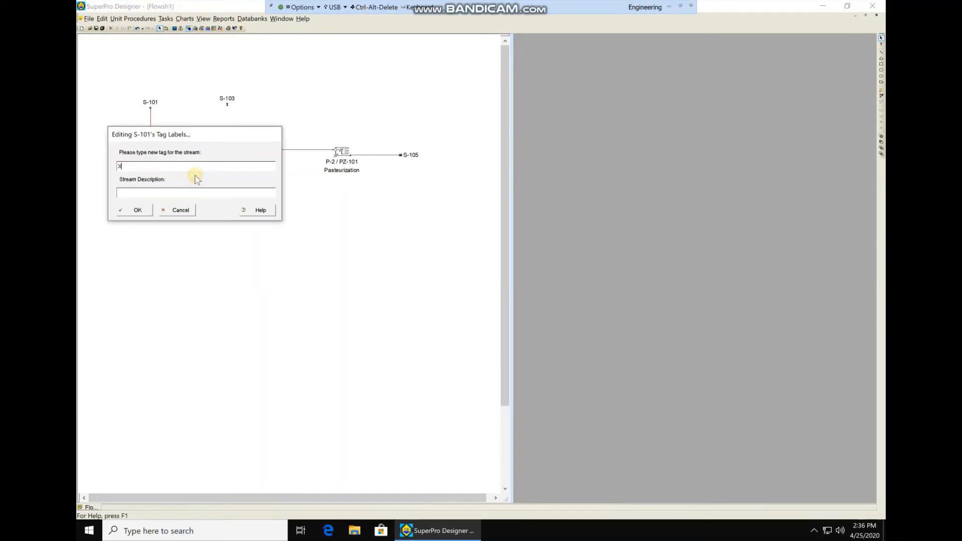
type(". cam")
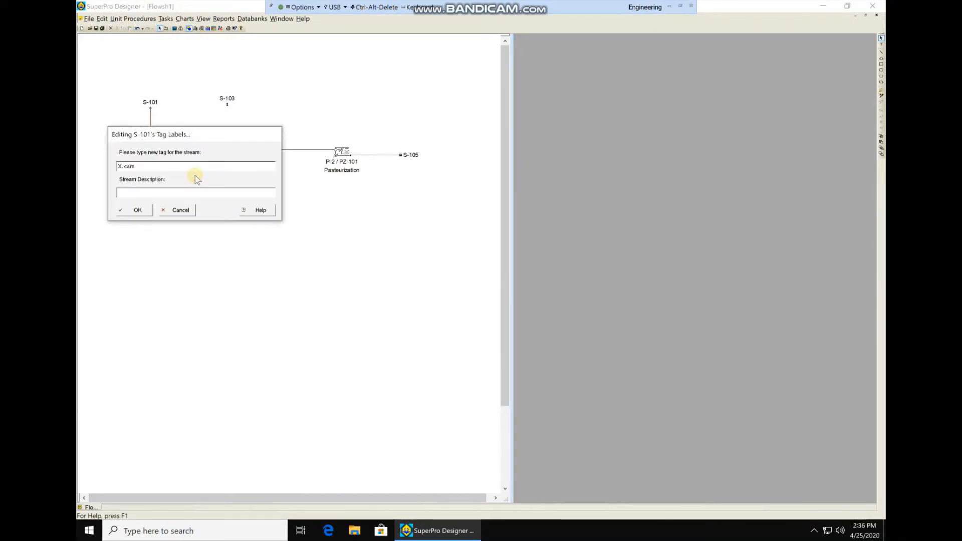
type("pestris")
key("Return")
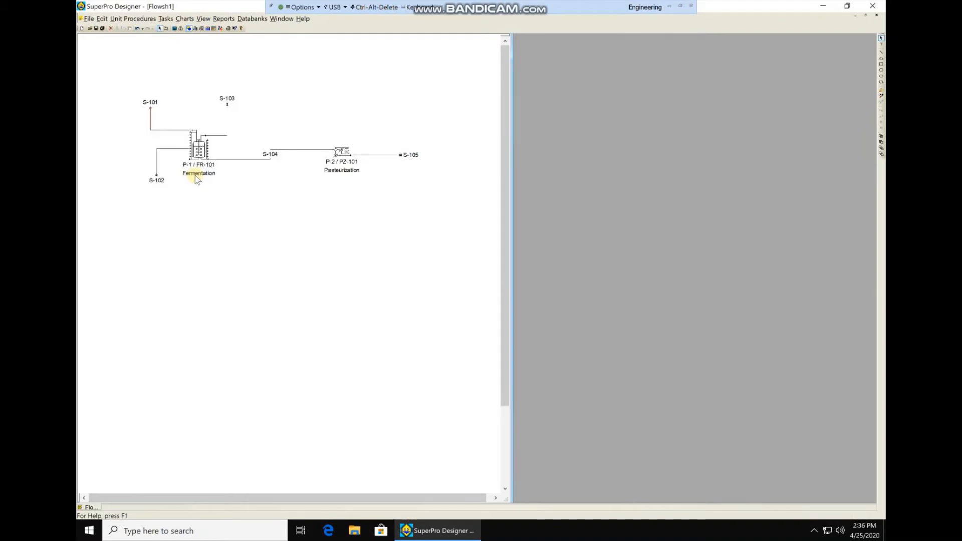
key("ctrl+s")
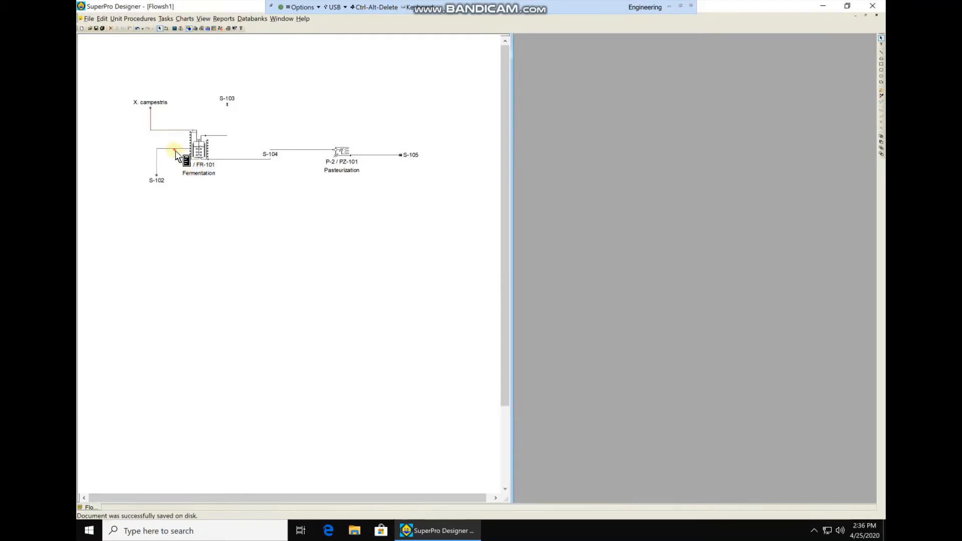
Rename the fermentor's side inlet stream S-102 as Air and its vent stream S-103 as Waste.
right_click(173, 149)
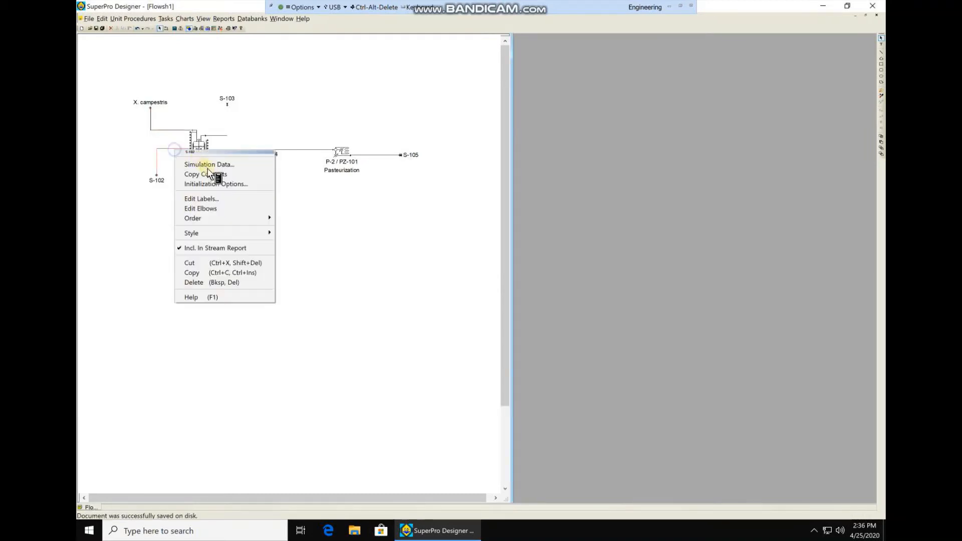
left_click(213, 199)
type("Air")
key("Return")
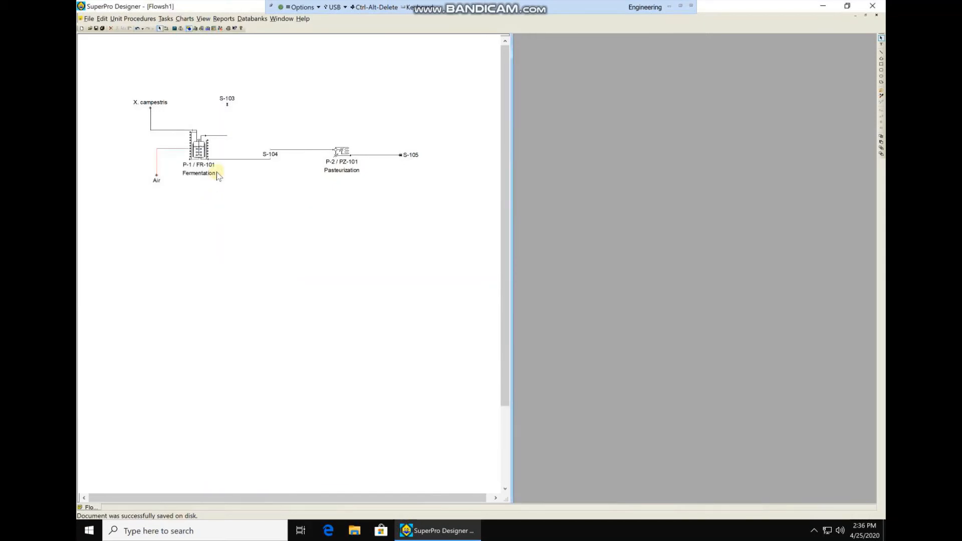
right_click(223, 136)
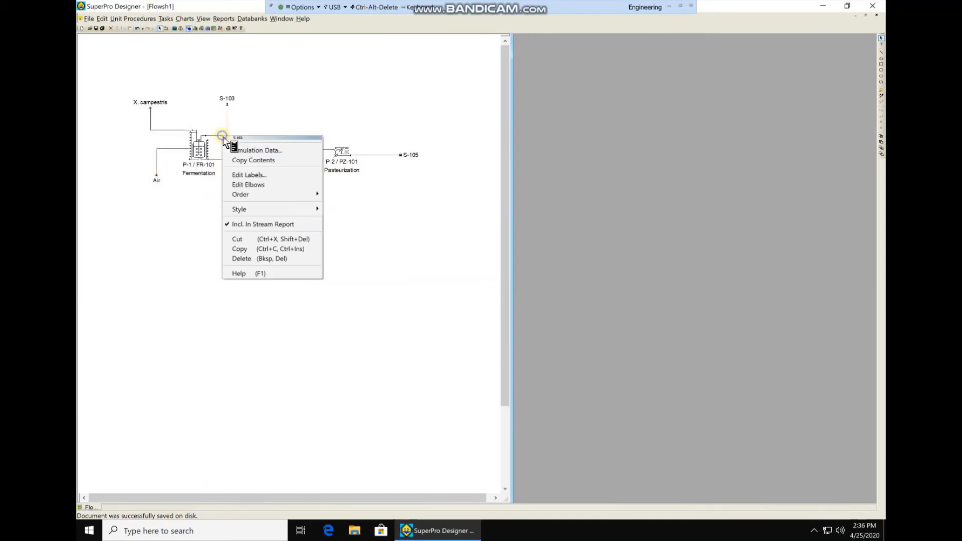
left_click(249, 173)
type("Waste")
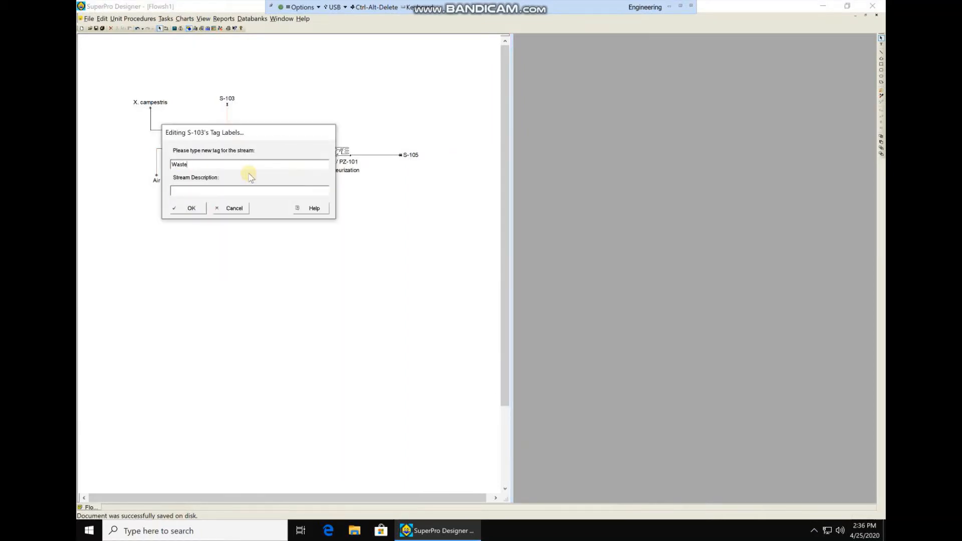
key("Return")
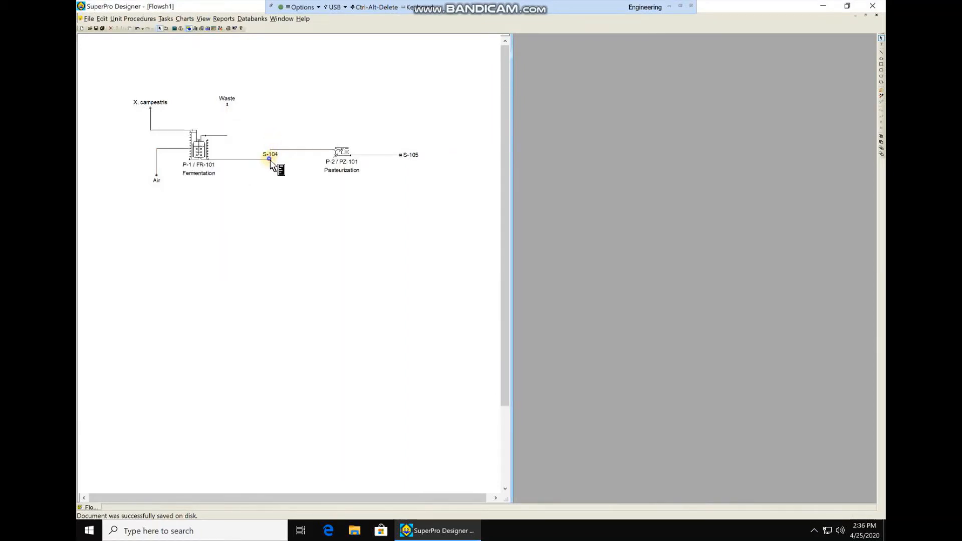
Rename stream S-104 between the fermentor and the pasteurizer as Xanthan.
right_click(271, 163)
left_click(300, 200)
type("Xa")
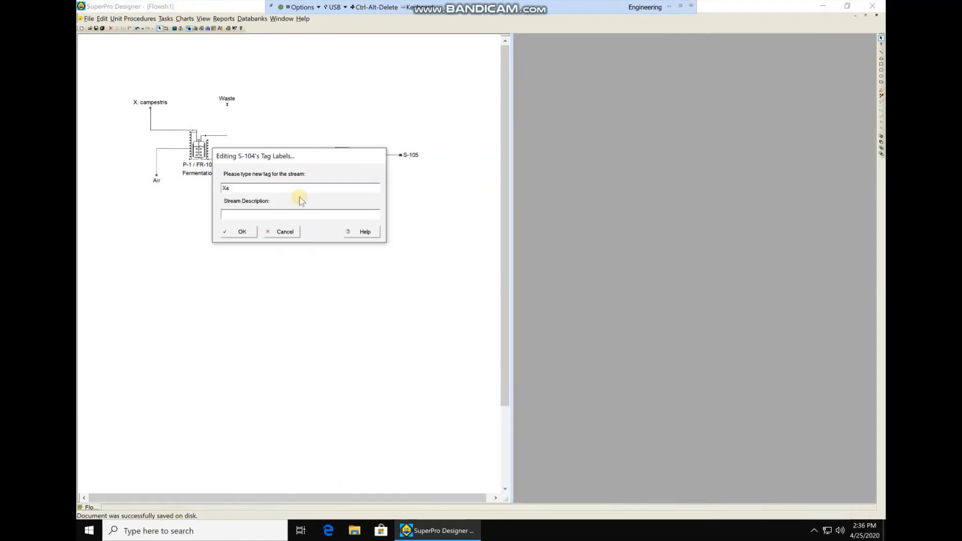
type("nthan")
key("Return")
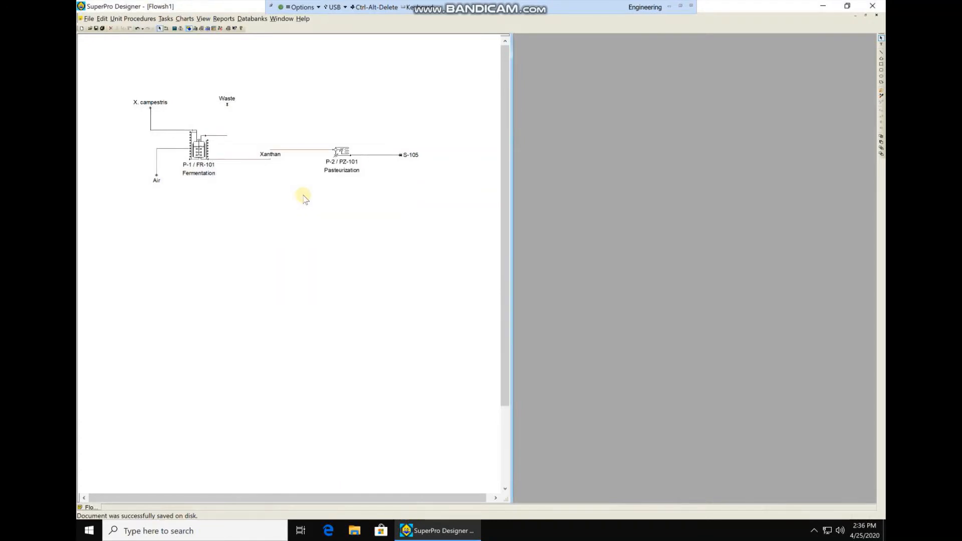
Rename the pasteurizer's outlet stream S-105 as Sterilized Xanthan.
left_click(390, 155)
right_click(391, 156)
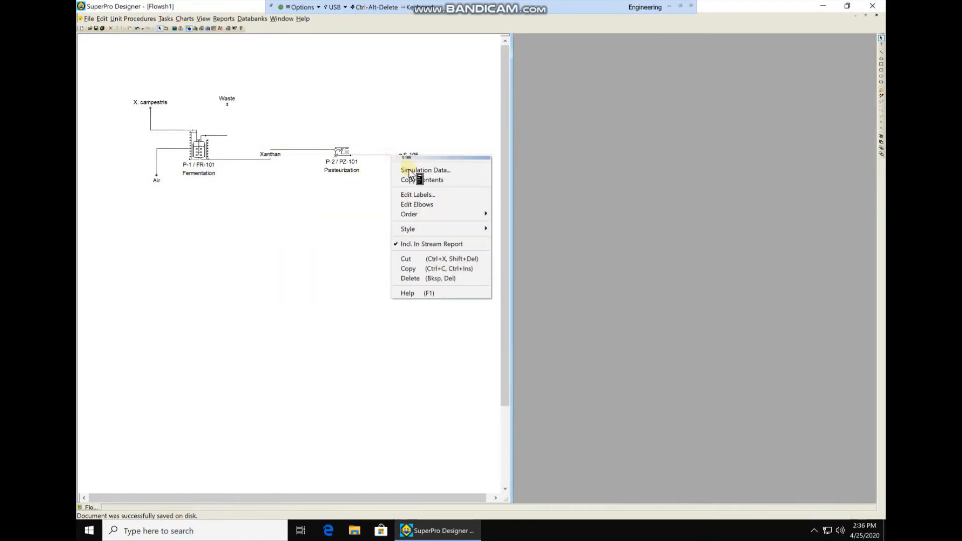
left_click(415, 195)
type("X")
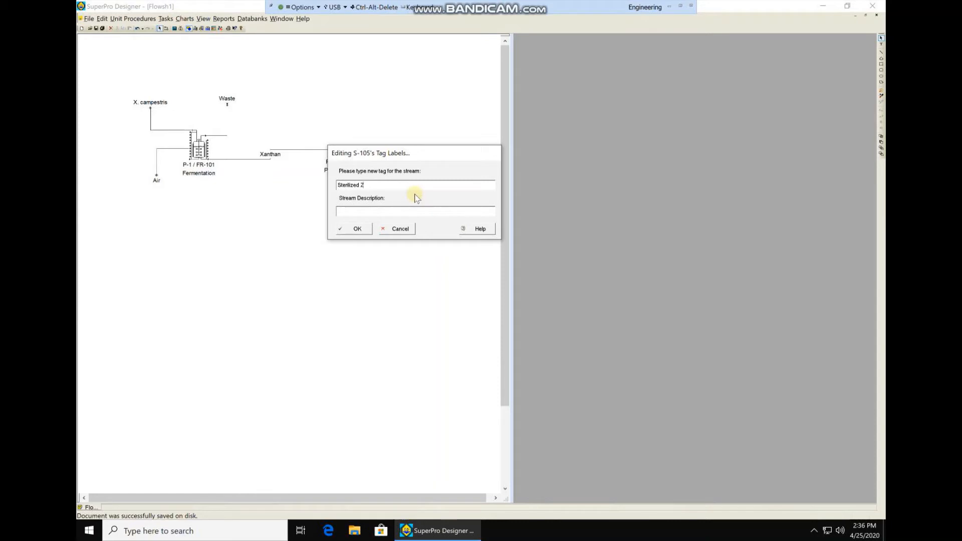
type("terilized Xanthan")
key("Return")
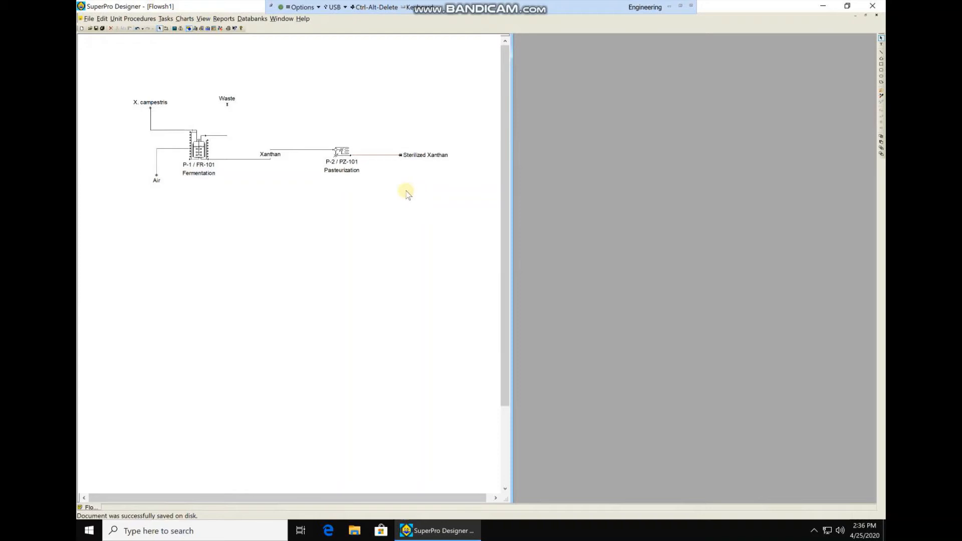
Add the stock mixture Air to the composition of the Air inlet stream and accept the stream data.
double_click(164, 150)
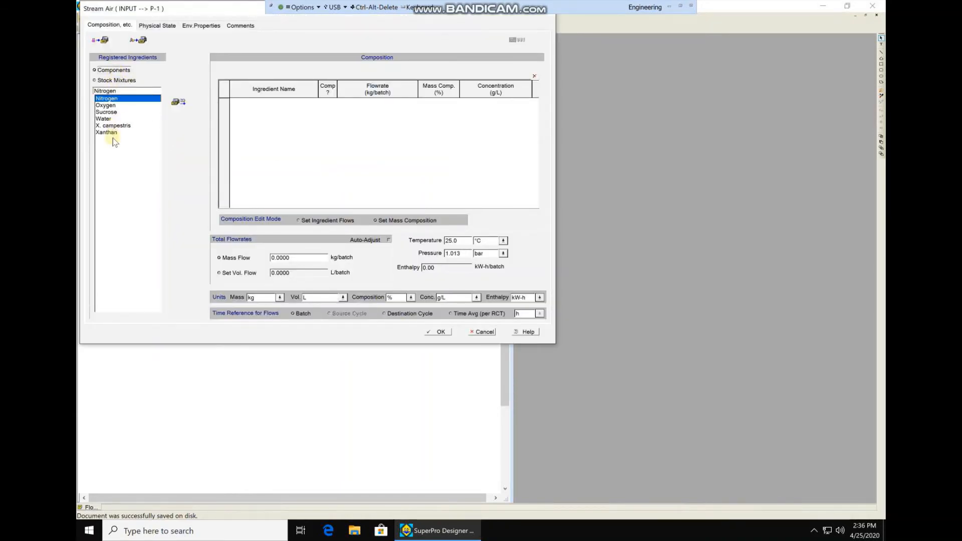
left_click(115, 81)
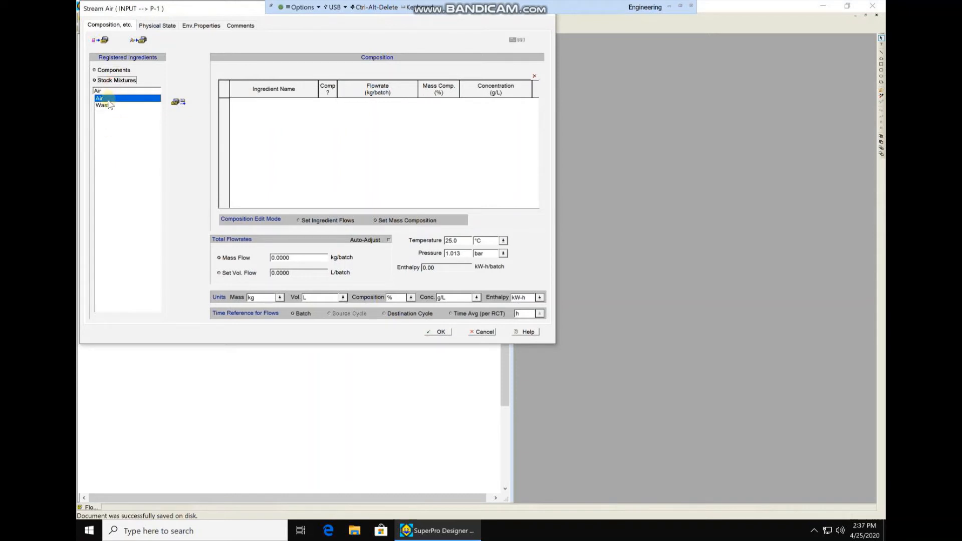
left_click(179, 103)
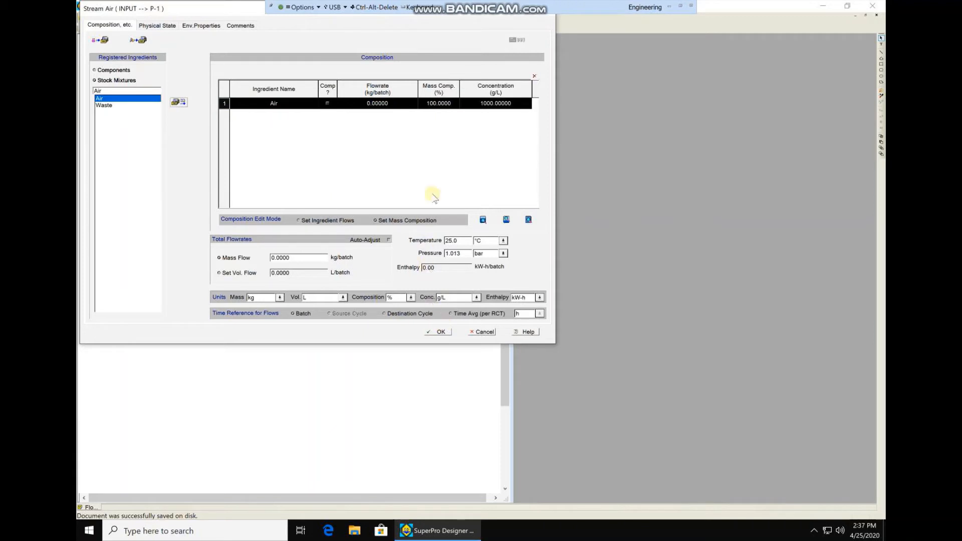
left_click(440, 332)
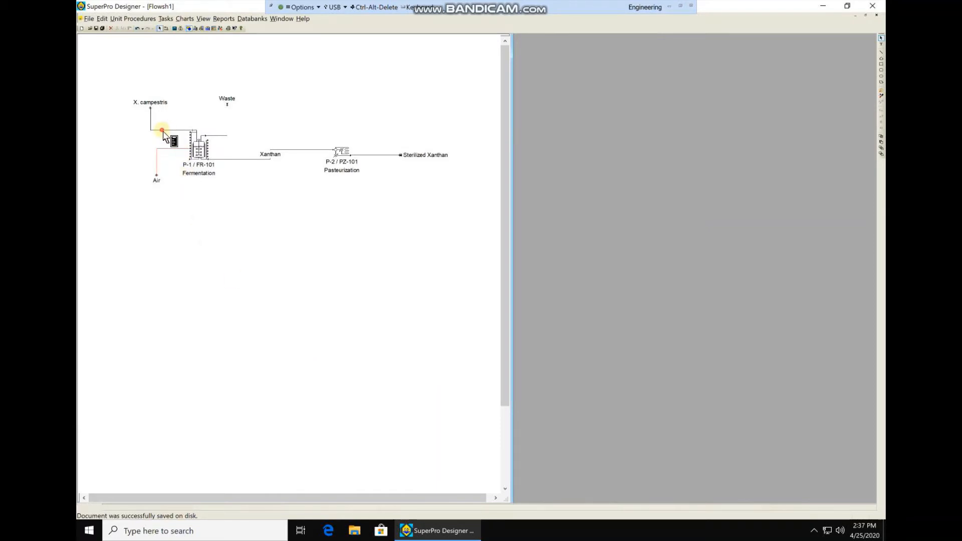
Add Nitrogen, Sucrose, Water and X. campestris to the composition of the X. campestris inlet stream.
double_click(162, 131)
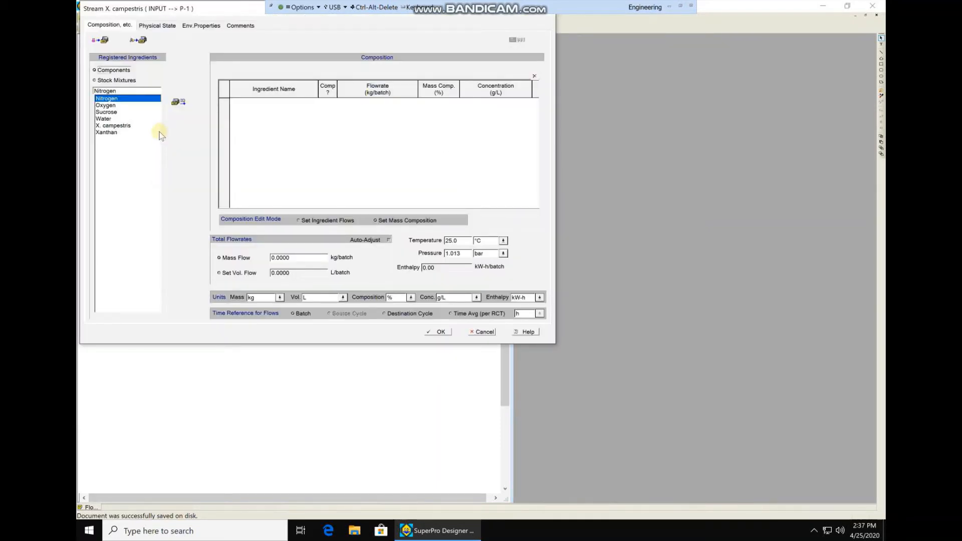
left_click(178, 102)
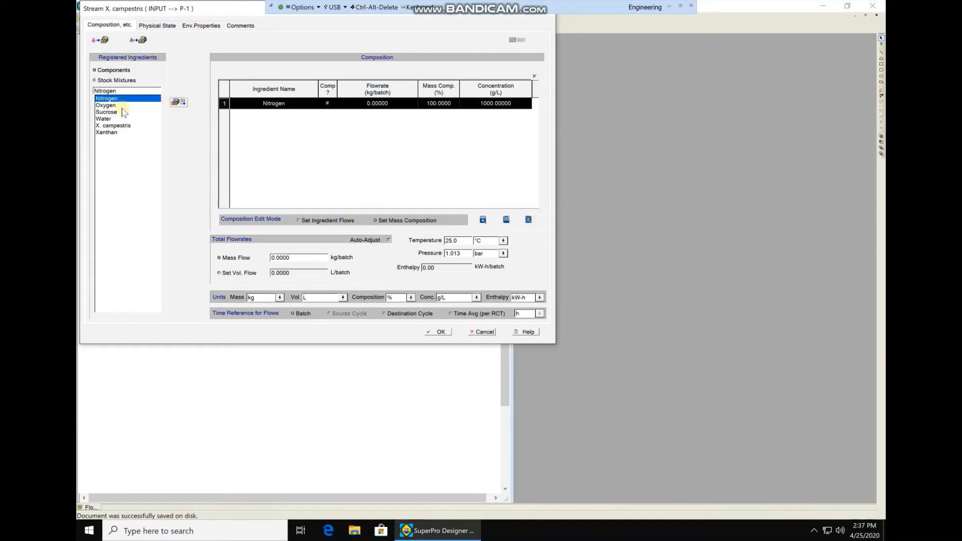
left_click(107, 112)
left_click(176, 102)
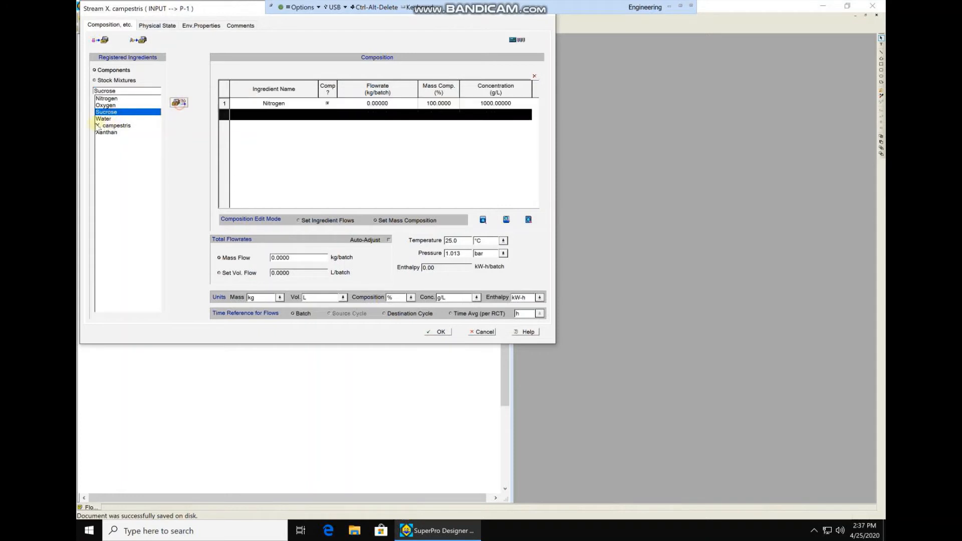
left_click(104, 119)
left_click(177, 103)
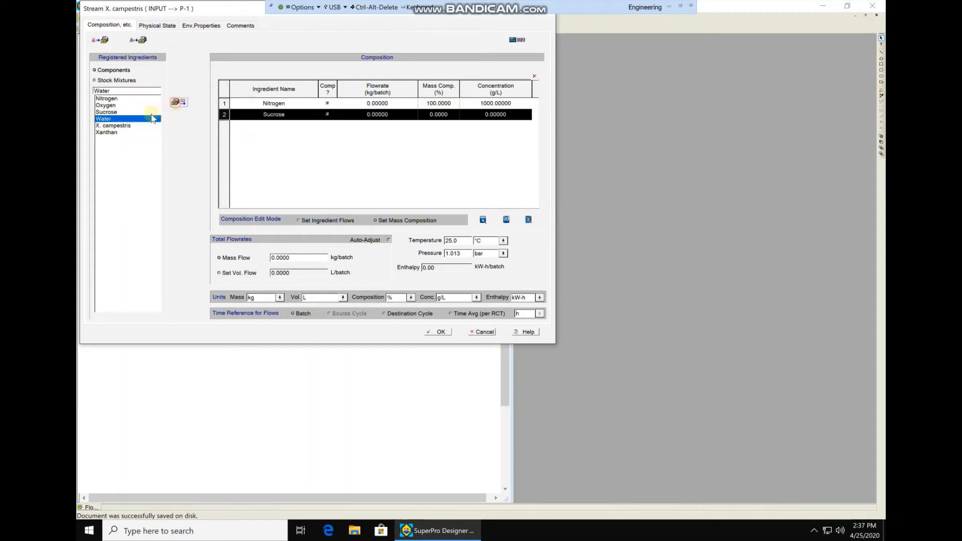
left_click(111, 126)
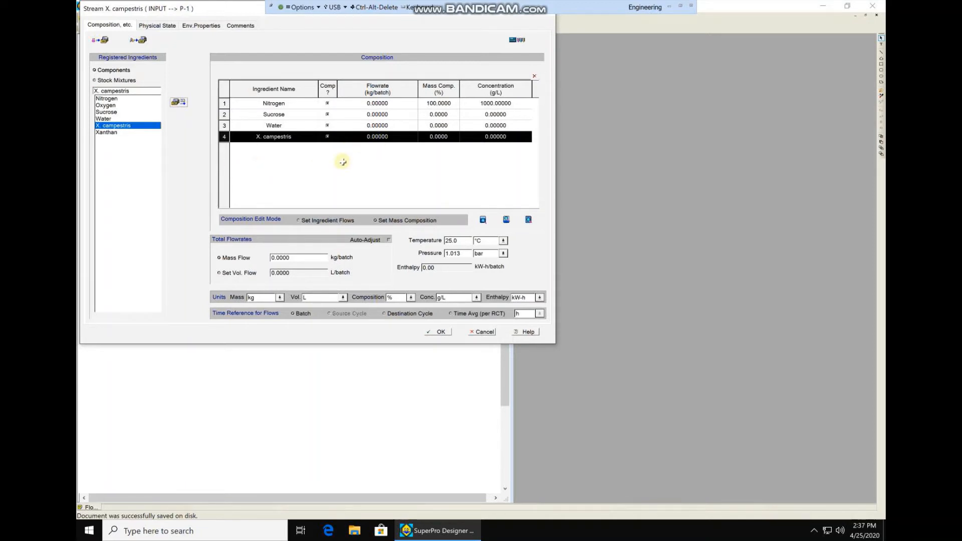
Define the inlet by ingredient flows of 200 kg/batch X. campestris, 400 water, 300 sucrose and 300 nitrogen, and accept the stream data.
left_click(329, 221)
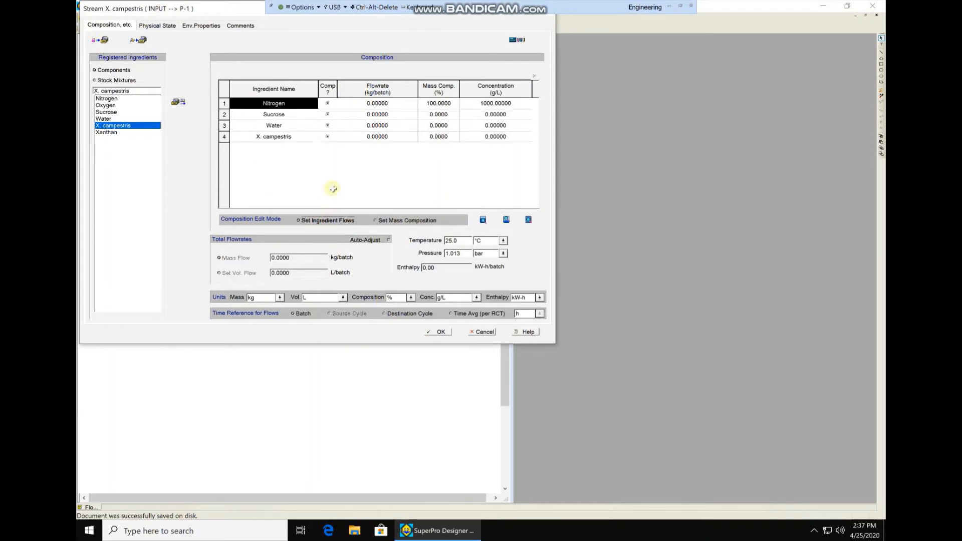
left_click(370, 140)
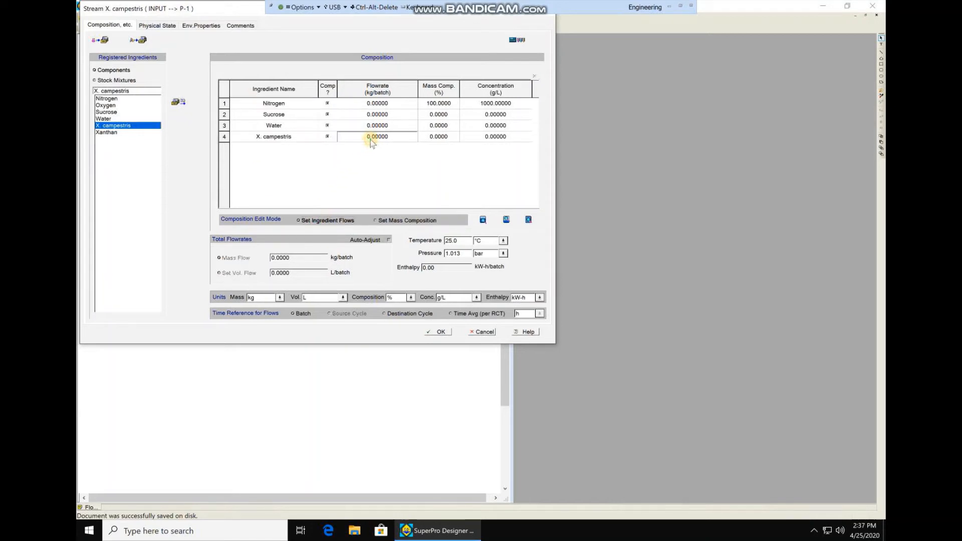
type("200")
left_click(376, 125)
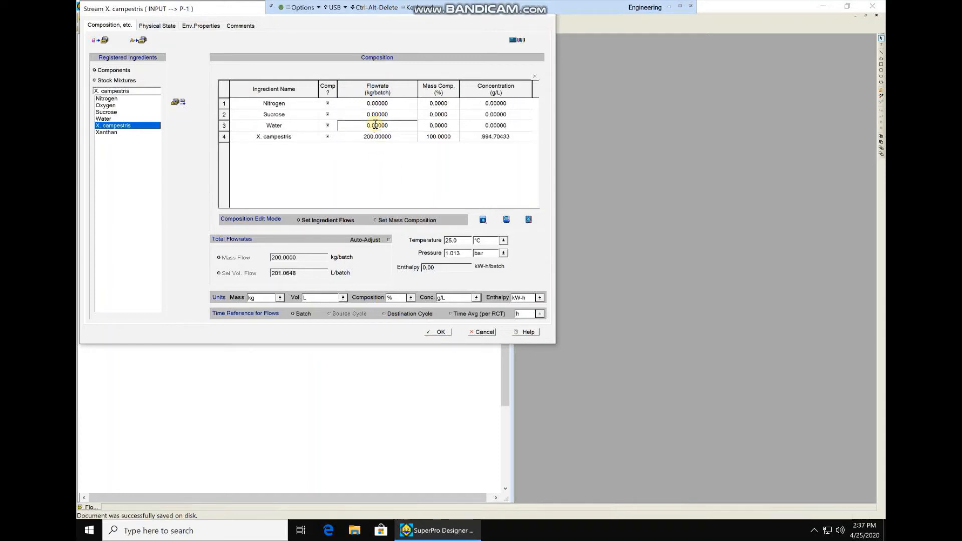
type("400")
left_click(381, 114)
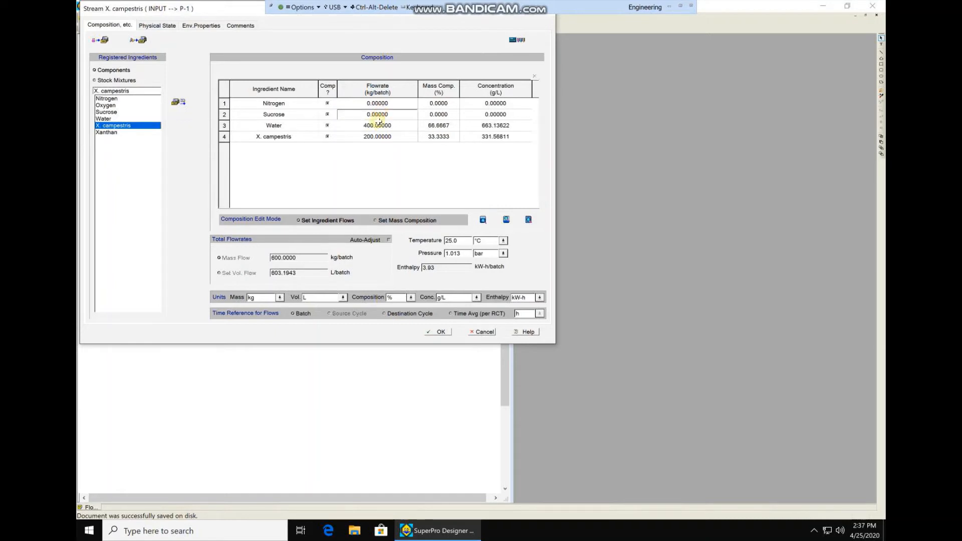
type("30")
left_click(382, 104)
type("300")
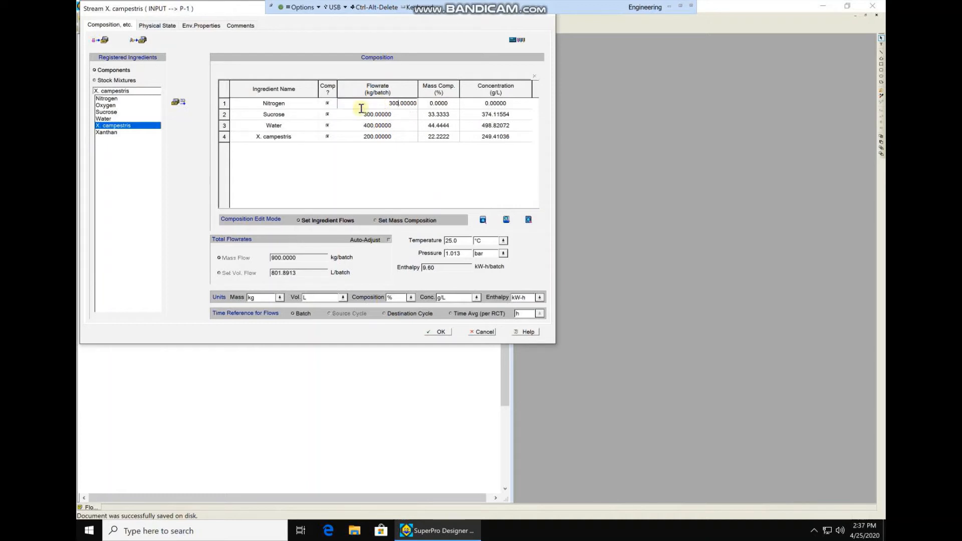
left_click(360, 156)
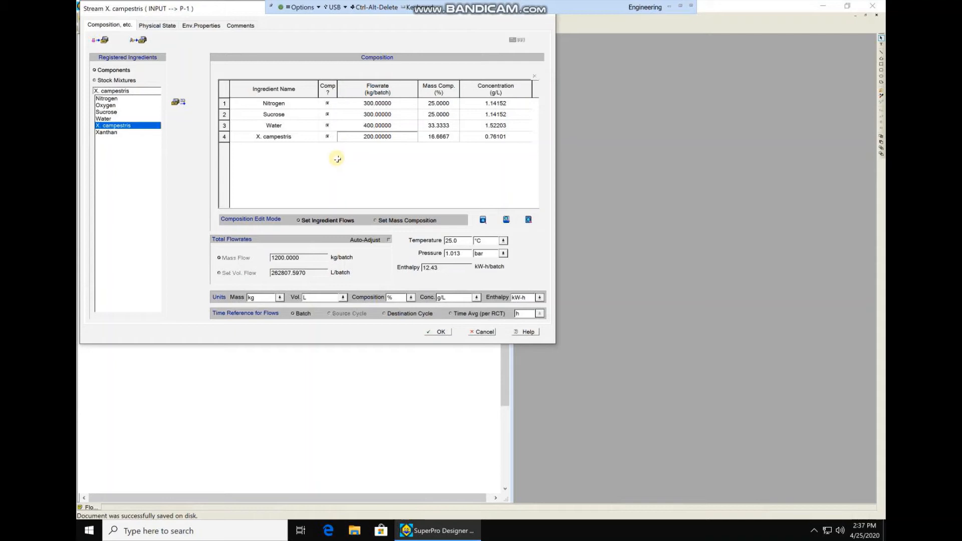
left_click(442, 332)
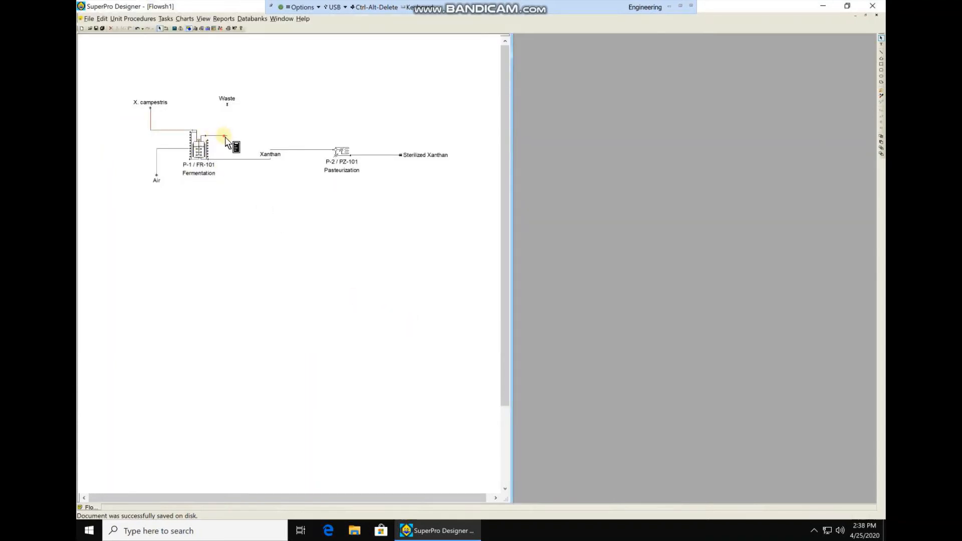
Examine the composition data of the fermentor's Waste stream.
double_click(225, 136)
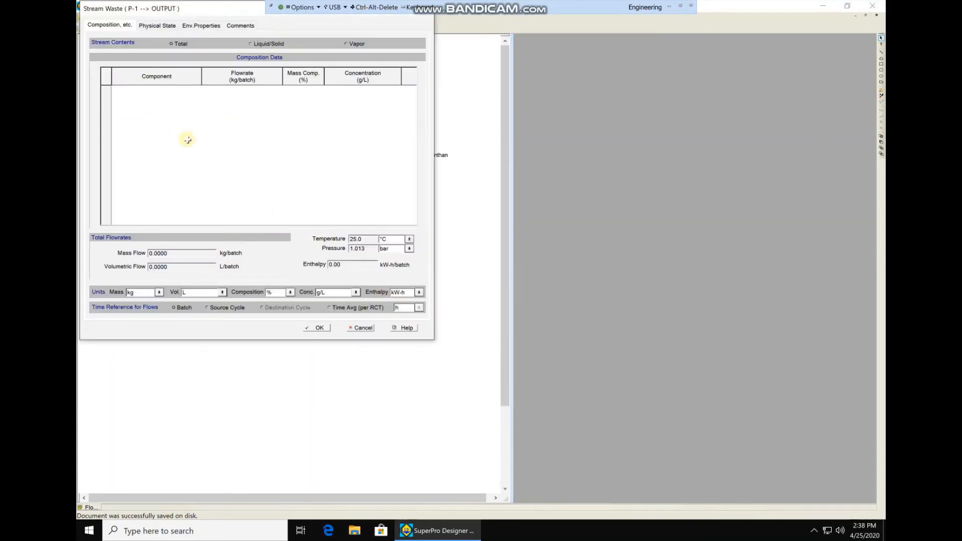
left_click(321, 329)
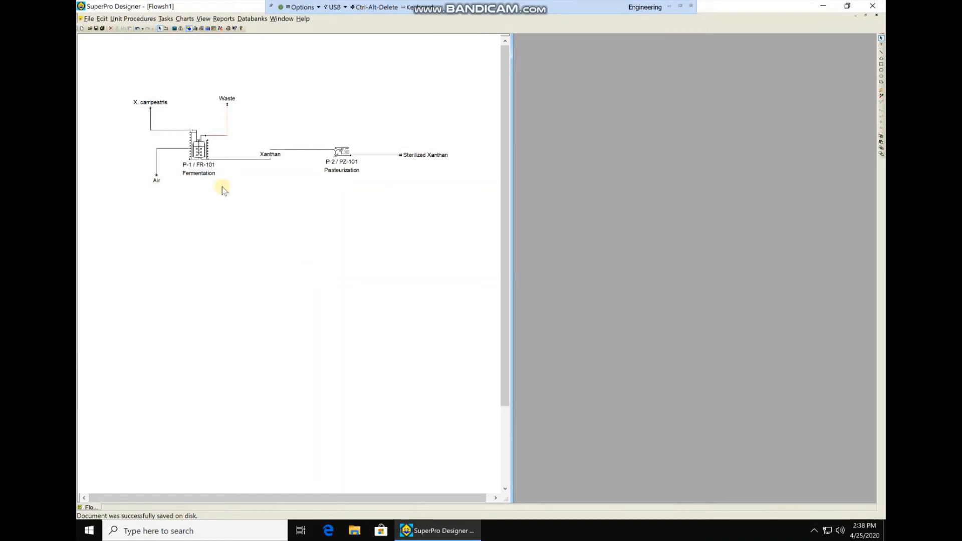
In the fermentor's FERMENT-1 operation data, assign the Air stream at In #8 as the air supply for broth aeration.
right_click(197, 150)
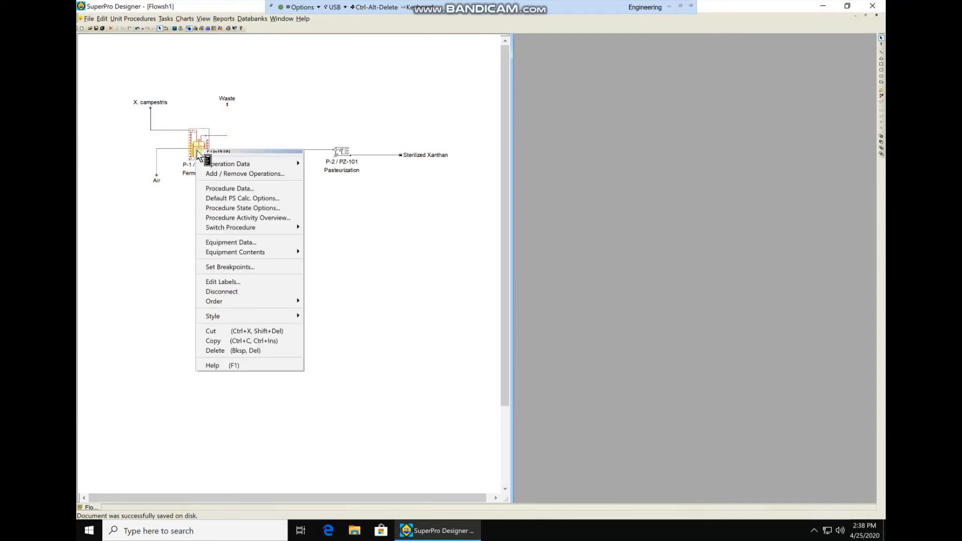
mouse_move(210, 164)
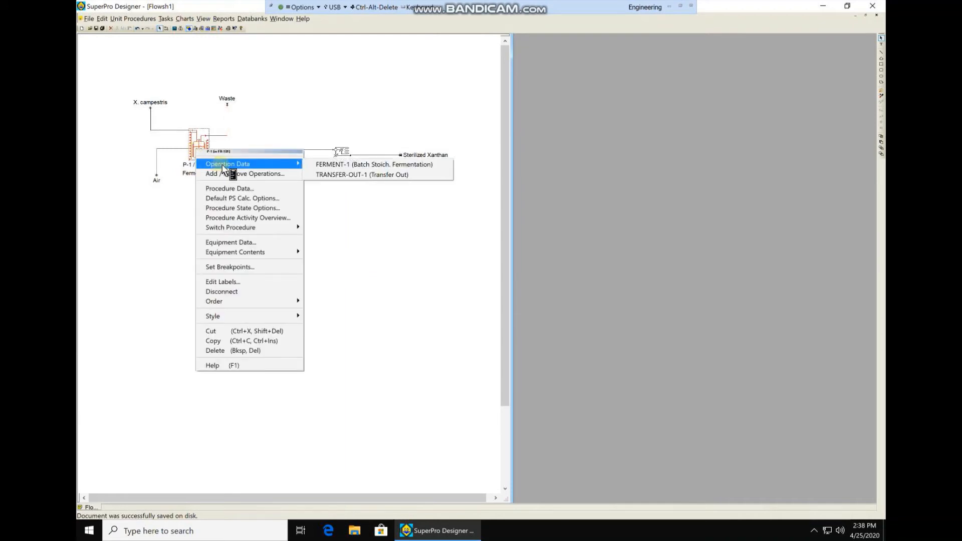
left_click(330, 166)
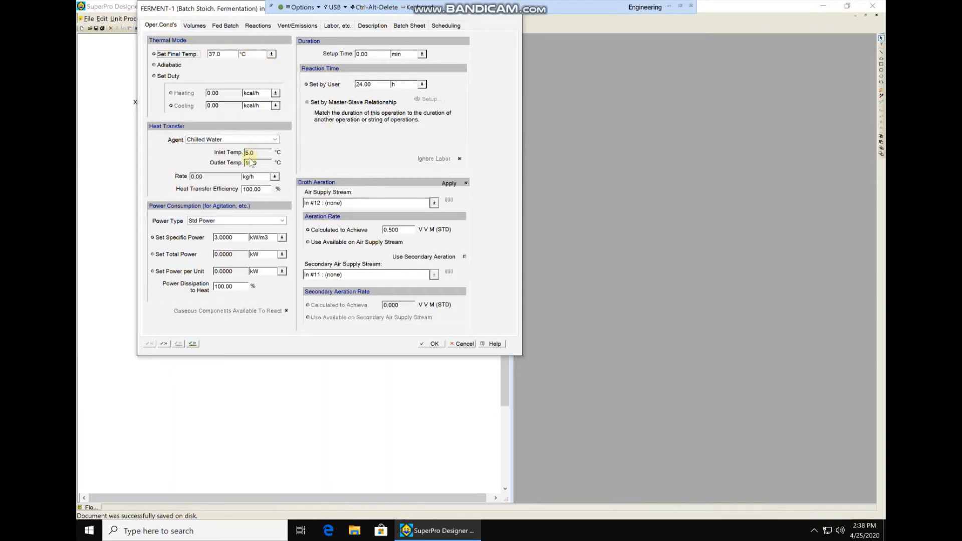
left_click(433, 203)
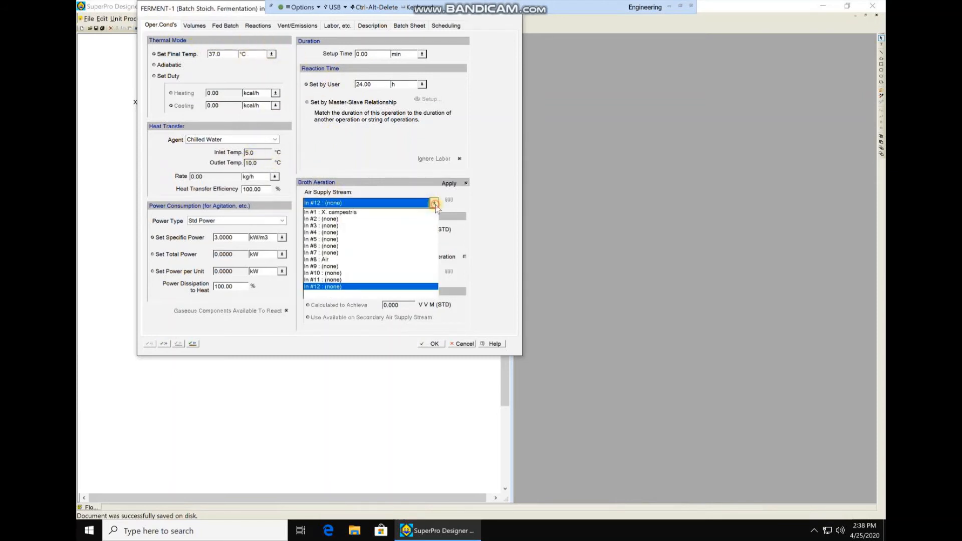
left_click(321, 260)
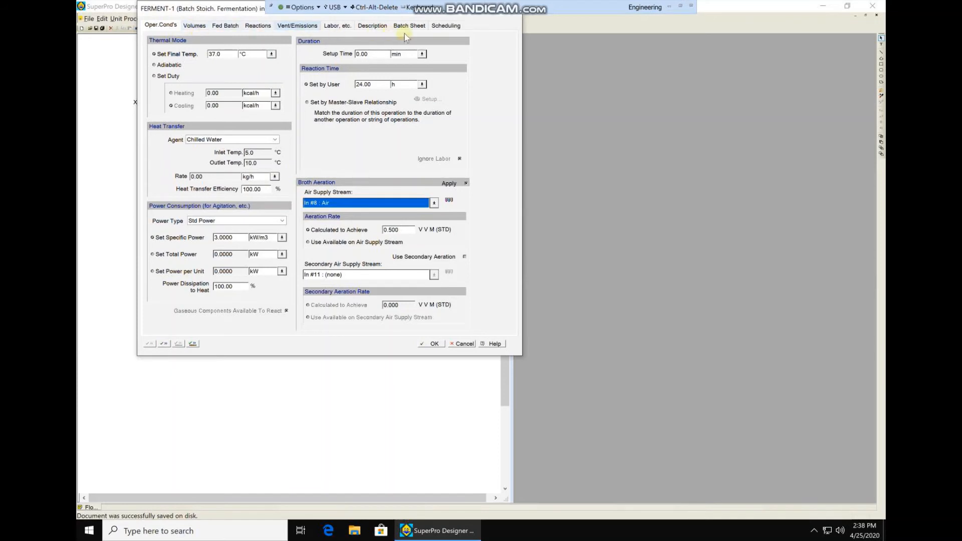
Enable fed-batch supply of reactants for the fermentation, with X. campestris at In #1 as the feed stream.
left_click(195, 25)
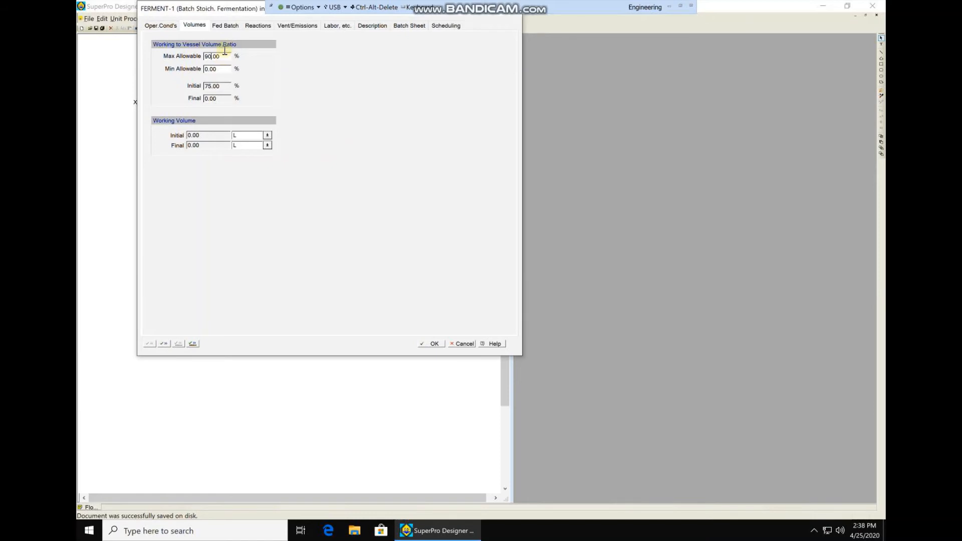
left_click(227, 28)
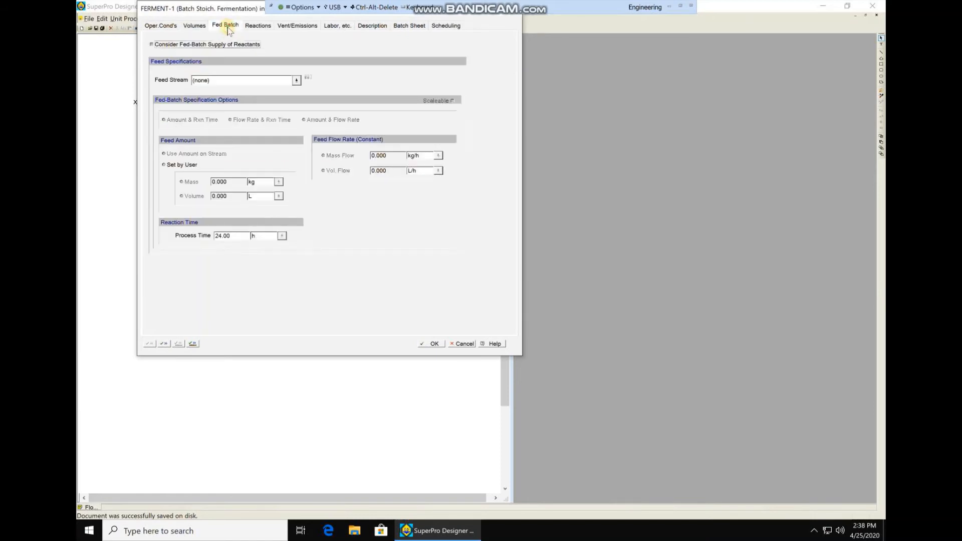
left_click(151, 44)
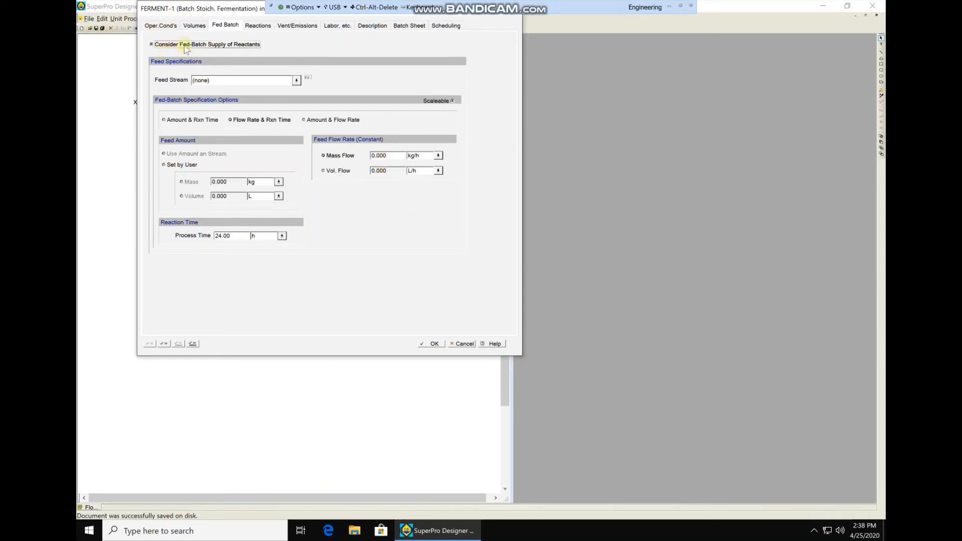
left_click(296, 81)
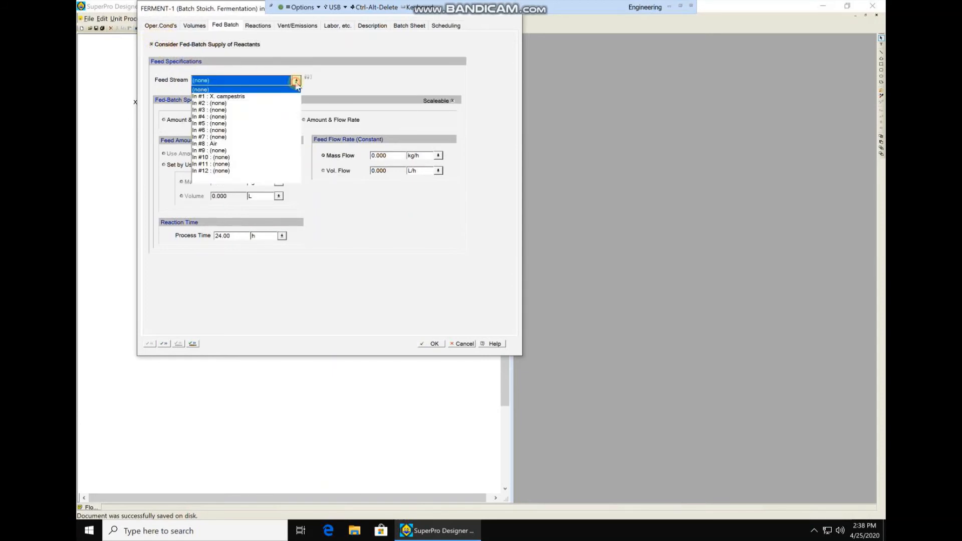
left_click(242, 97)
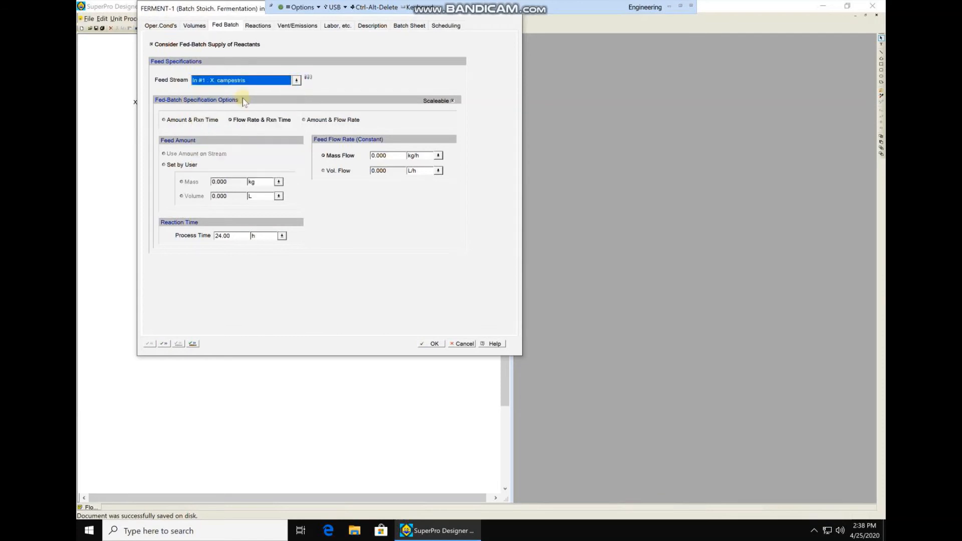
Check the X. campestris feed stream's composition and open the fed-batch feed mass flow for editing.
left_click(309, 78)
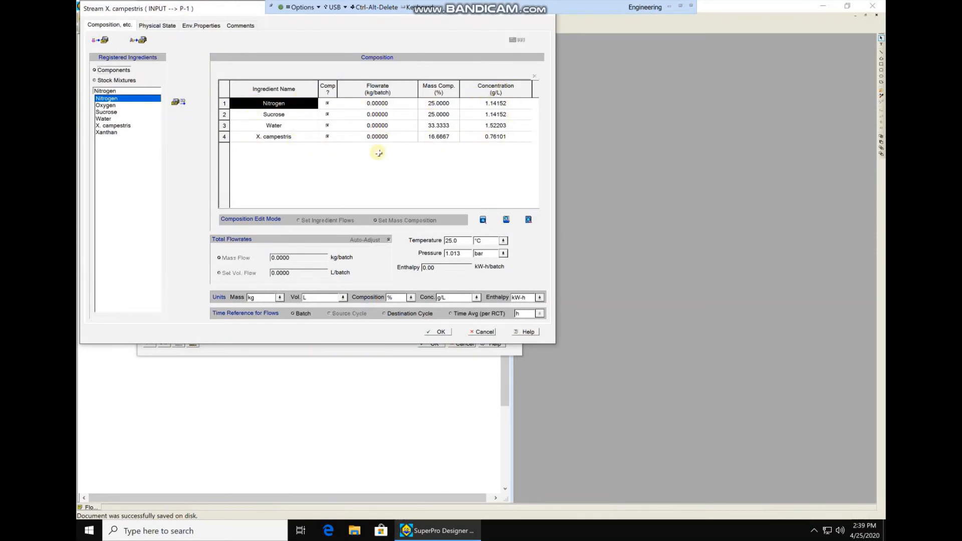
left_click(441, 332)
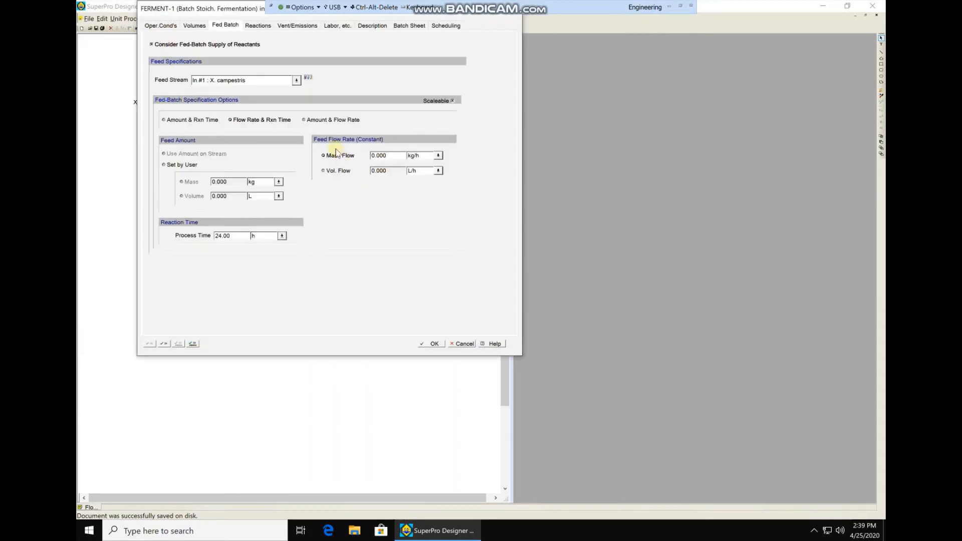
double_click(389, 158)
Set the conversion of the reaction Fermentation #1 to 90%.
left_click(260, 27)
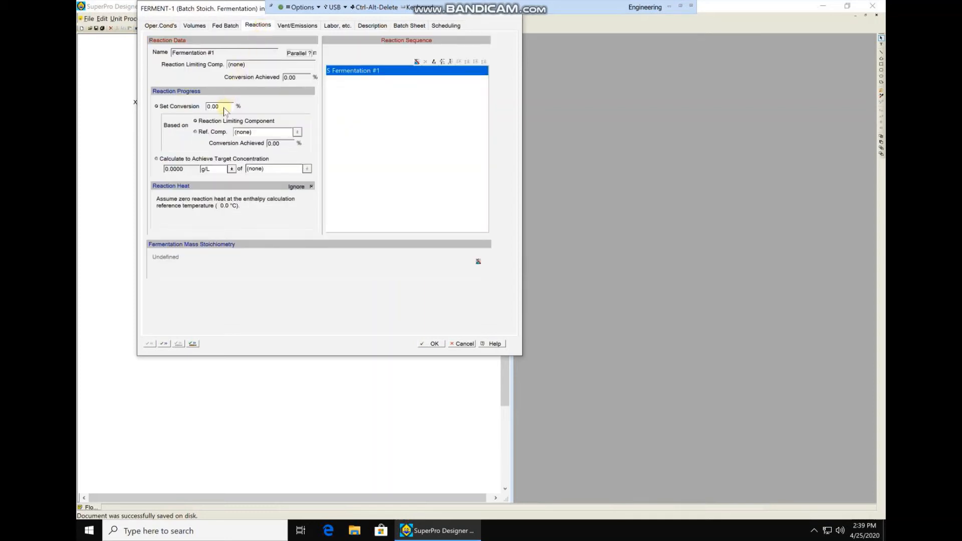
double_click(224, 108)
left_click(253, 108)
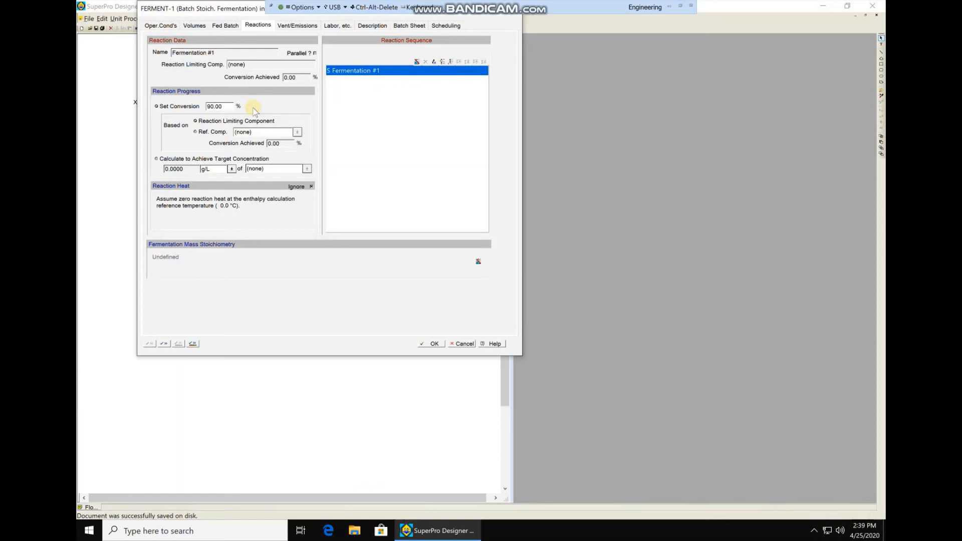
Define the stoichiometry of Fermentation #1 on a molar basis, with X. campestris as the reactant and Xanthan as the product.
left_click(415, 61)
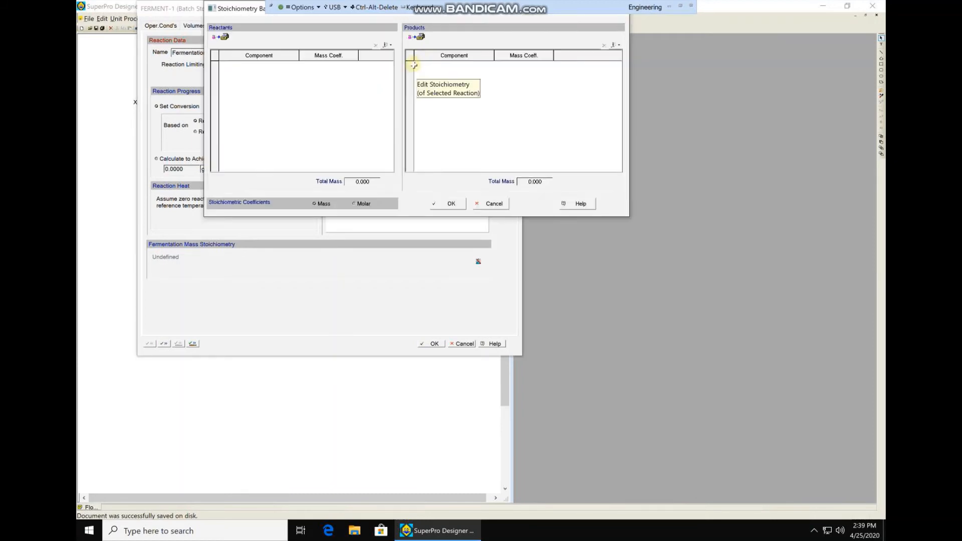
left_click(387, 44)
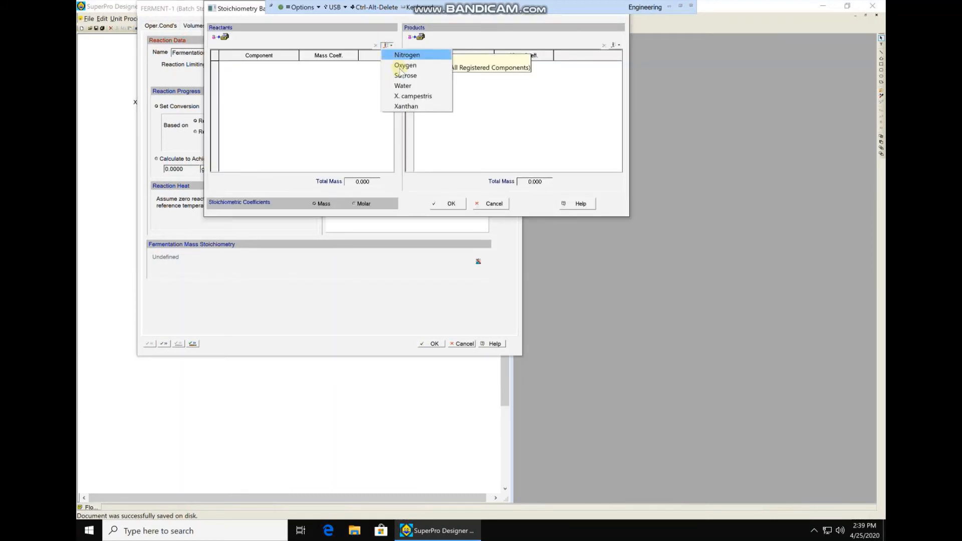
left_click(406, 95)
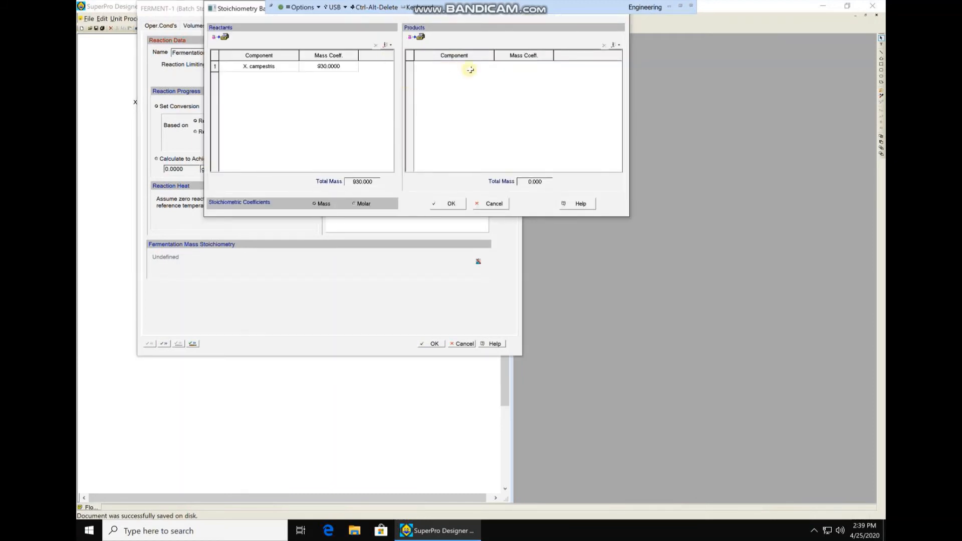
left_click(614, 45)
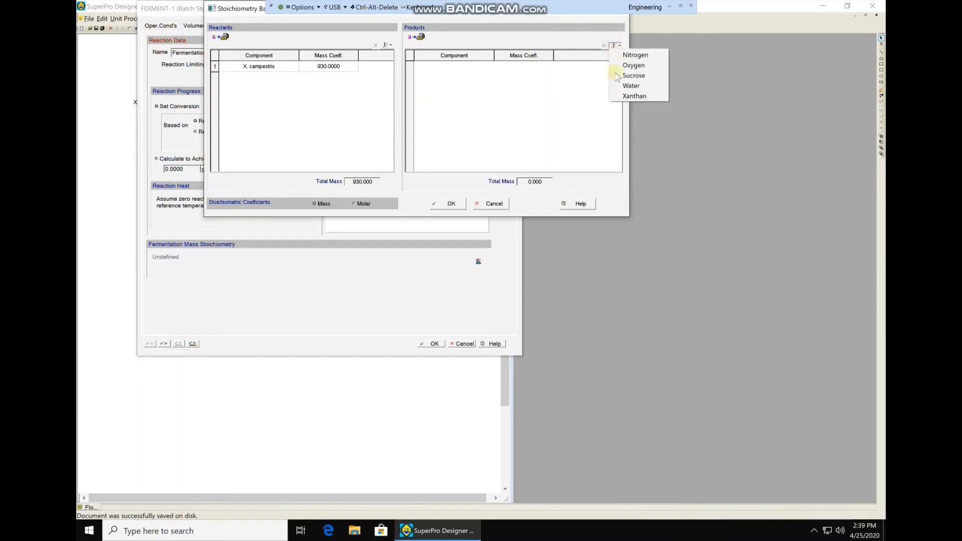
left_click(621, 97)
left_click(355, 203)
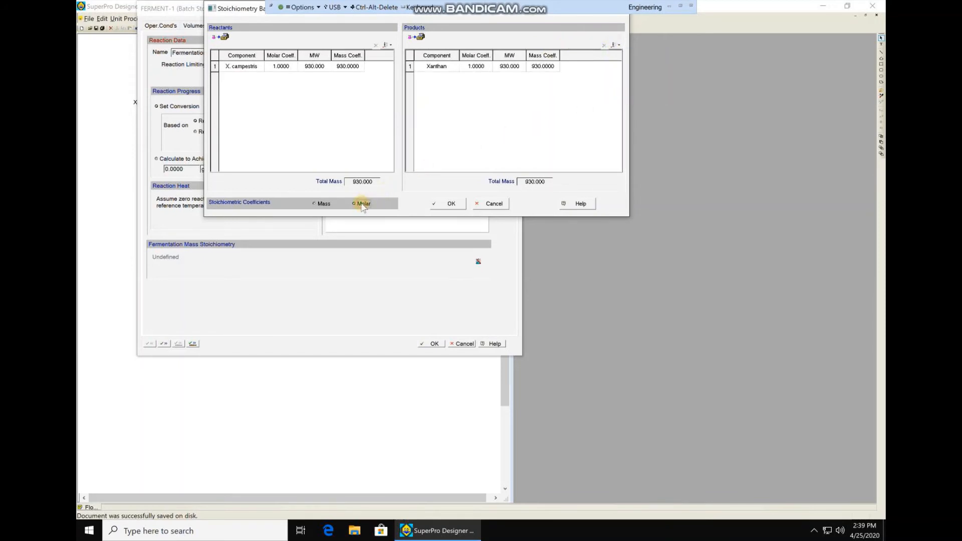
left_click(451, 203)
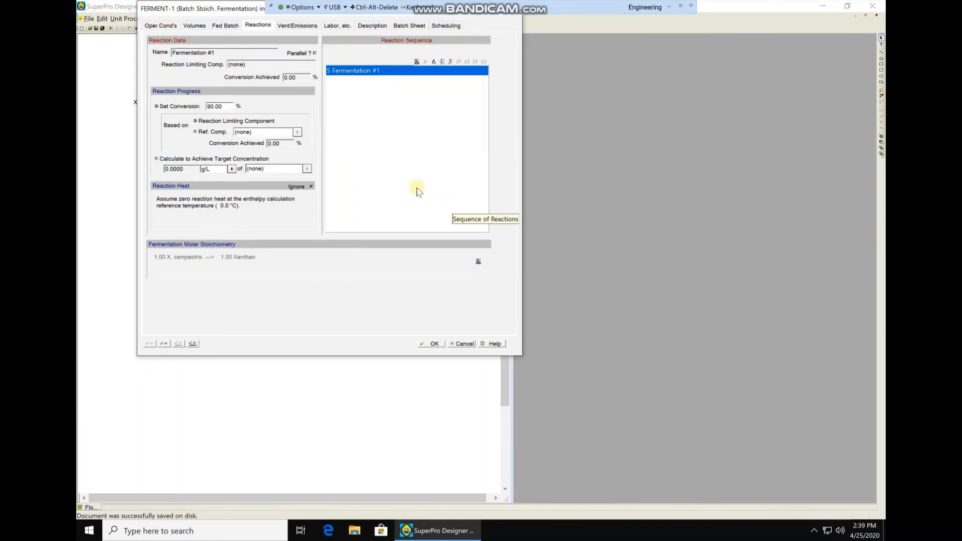
Mark nitrogen, oxygen, sucrose and water as emitted with user-set emissions in the fermentation's venting data.
left_click(301, 28)
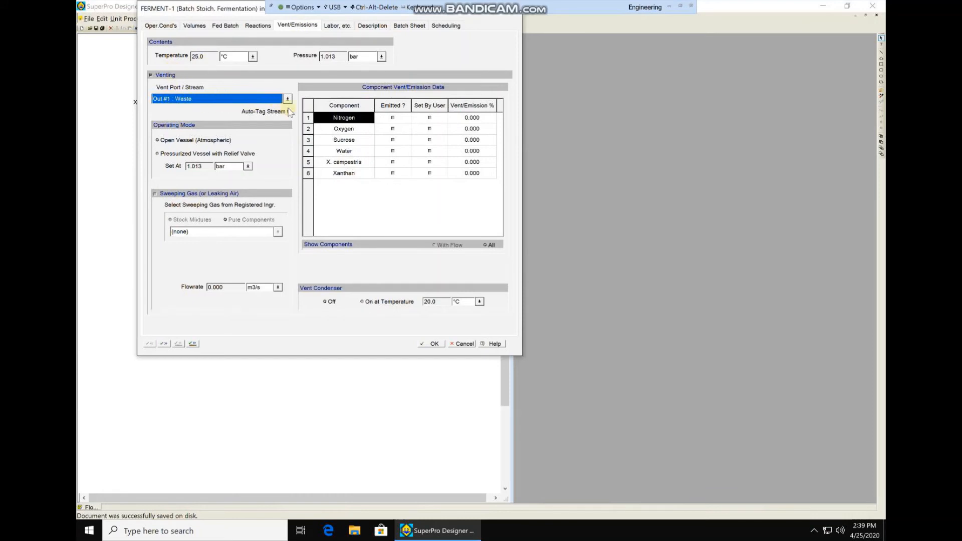
left_click(391, 118)
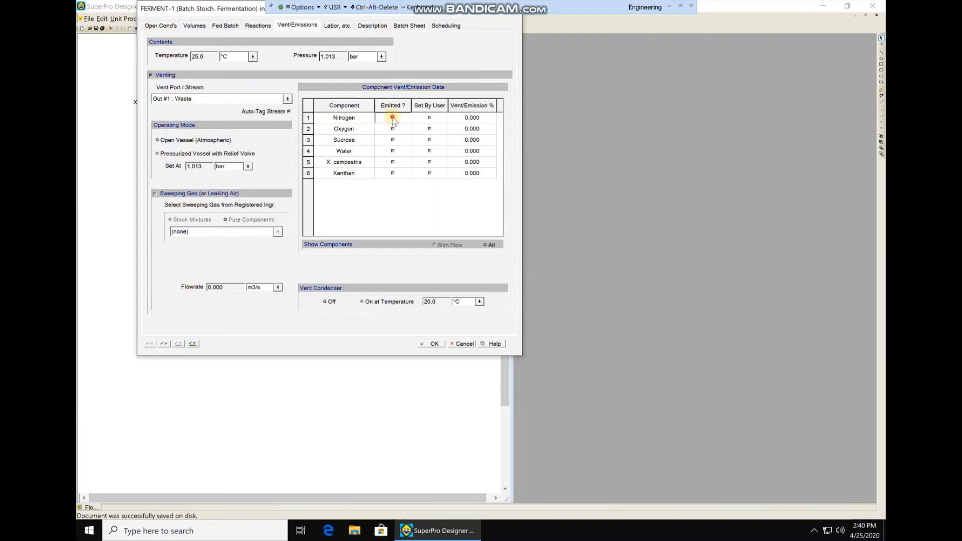
left_click(392, 130)
left_click(394, 141)
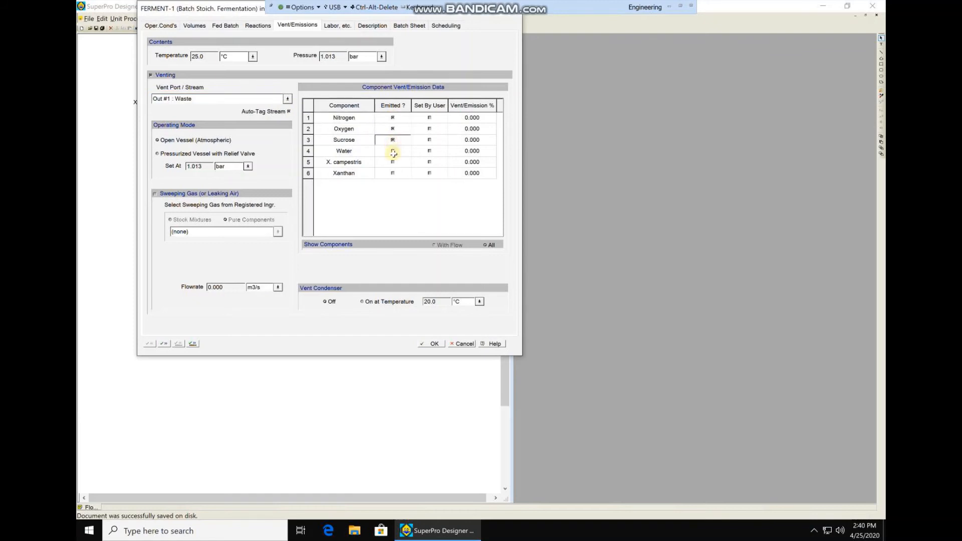
left_click(393, 152)
left_click(430, 118)
left_click(429, 129)
left_click(429, 141)
left_click(429, 151)
Set the vent/emission percentage of nitrogen, oxygen, sucrose and water to 100%, then check the fermentation's scheduling and accept its data.
left_click(473, 119)
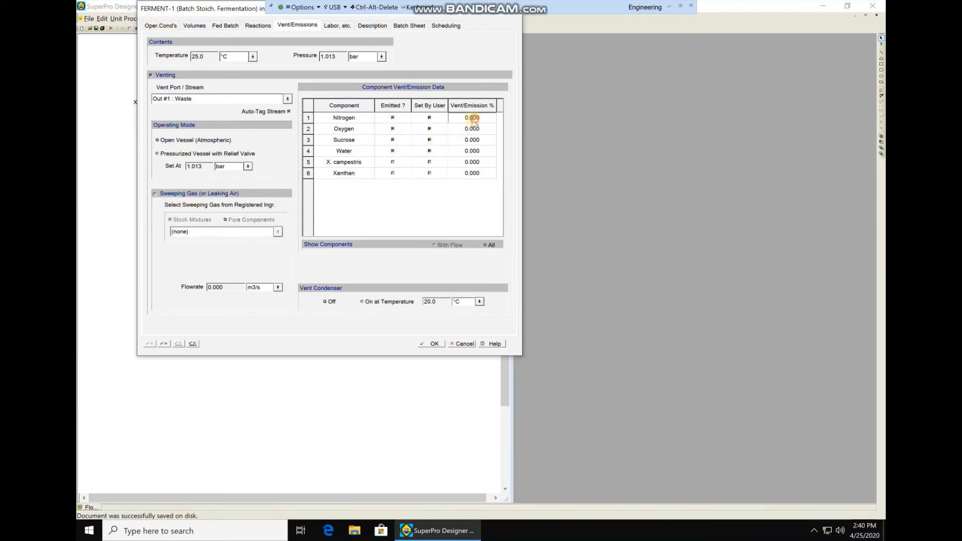
type("100")
key("Return")
type("10")
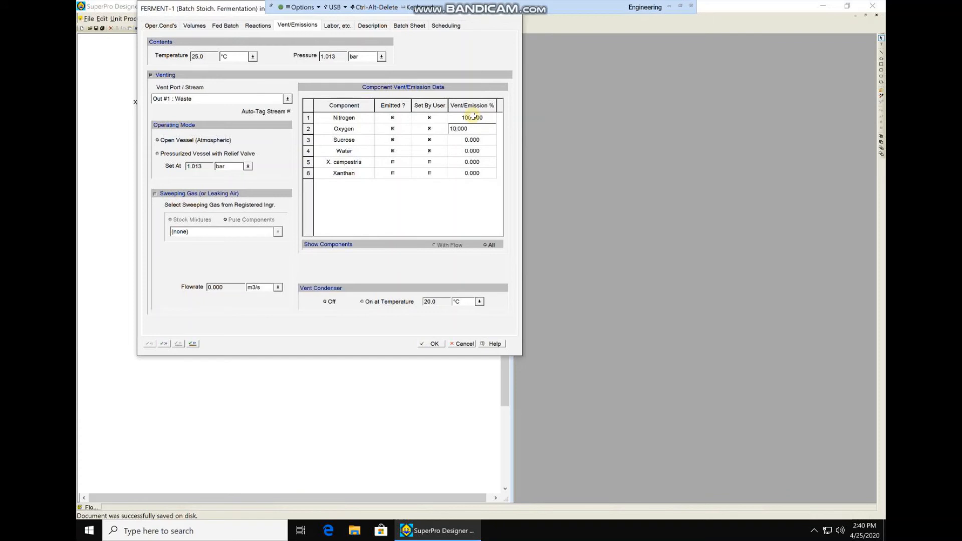
type("0")
key("Return")
type("1")
key("Return")
type("1")
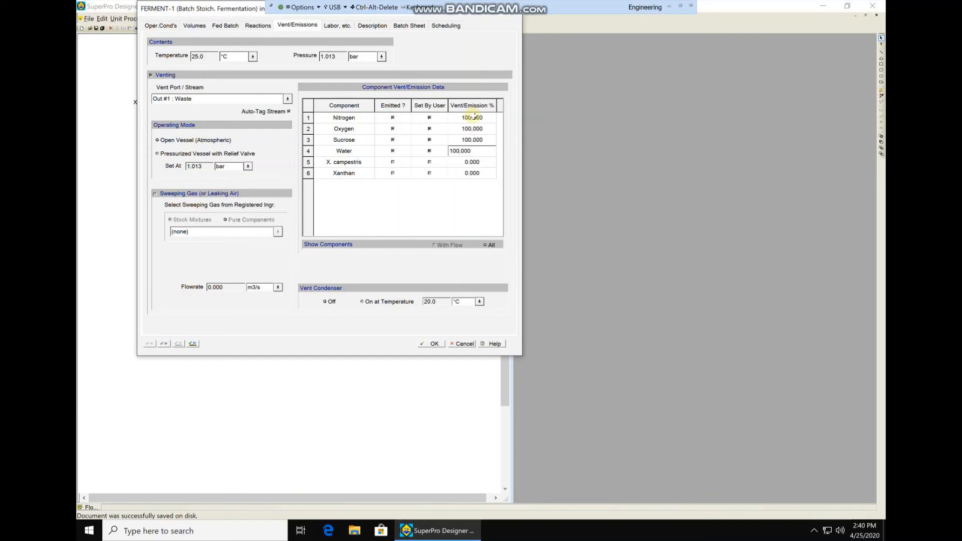
type("00")
left_click(409, 210)
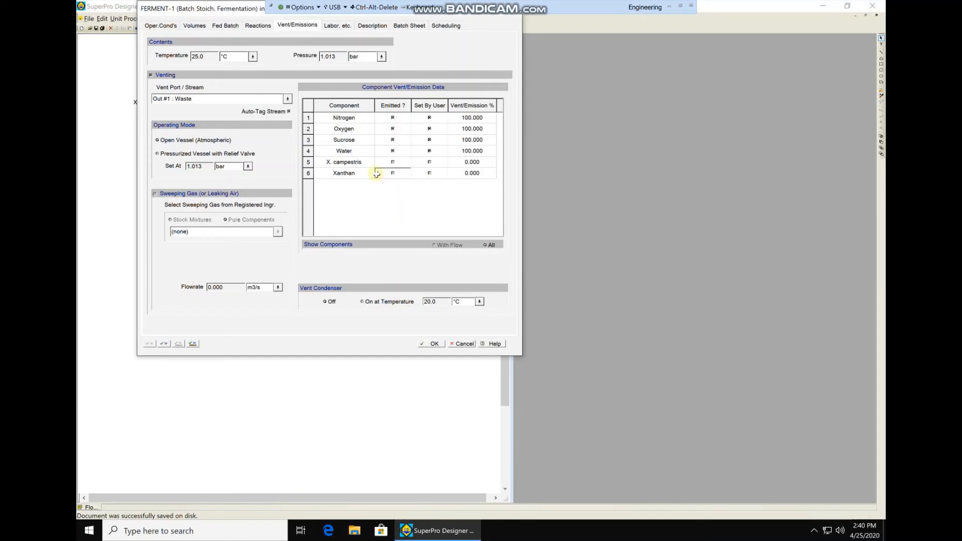
left_click(440, 25)
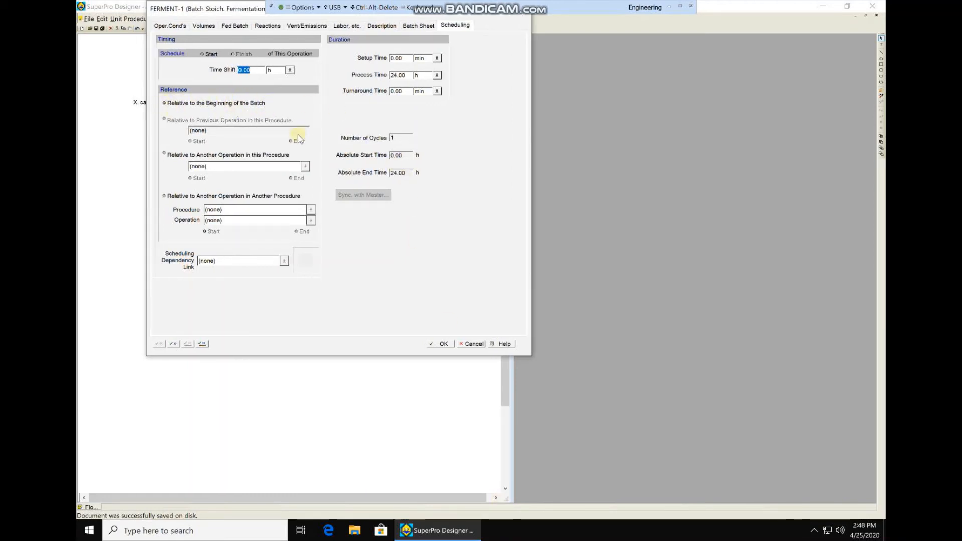
left_click(443, 344)
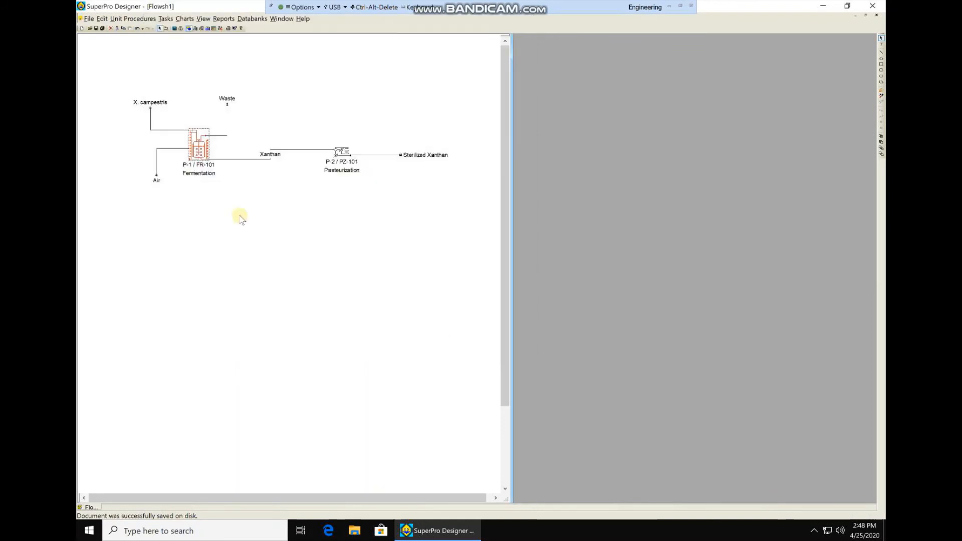
Assign Out #9 : Xanthan as the outlet of the fermentor's TRANSFER-OUT-1 operation and check the operation's scheduling.
right_click(205, 152)
mouse_move(265, 164)
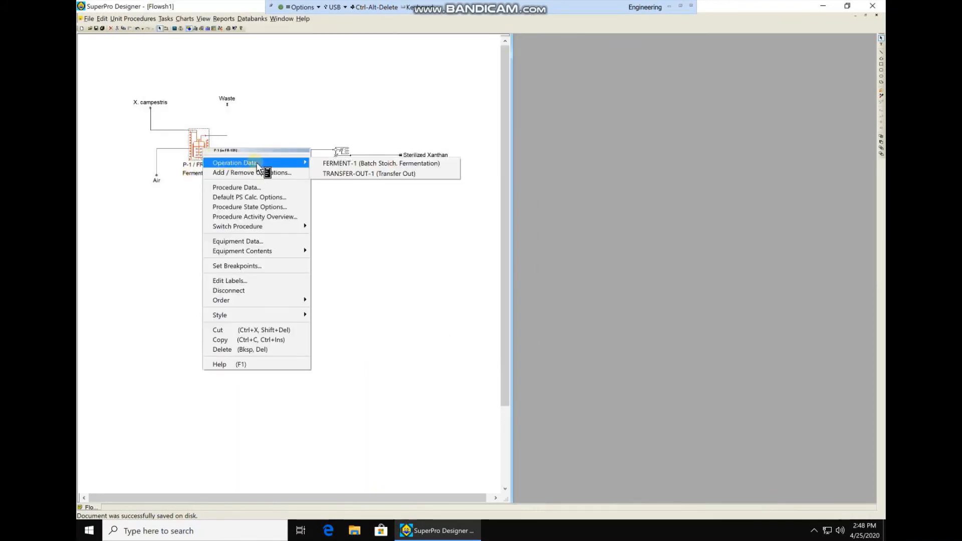
left_click(357, 174)
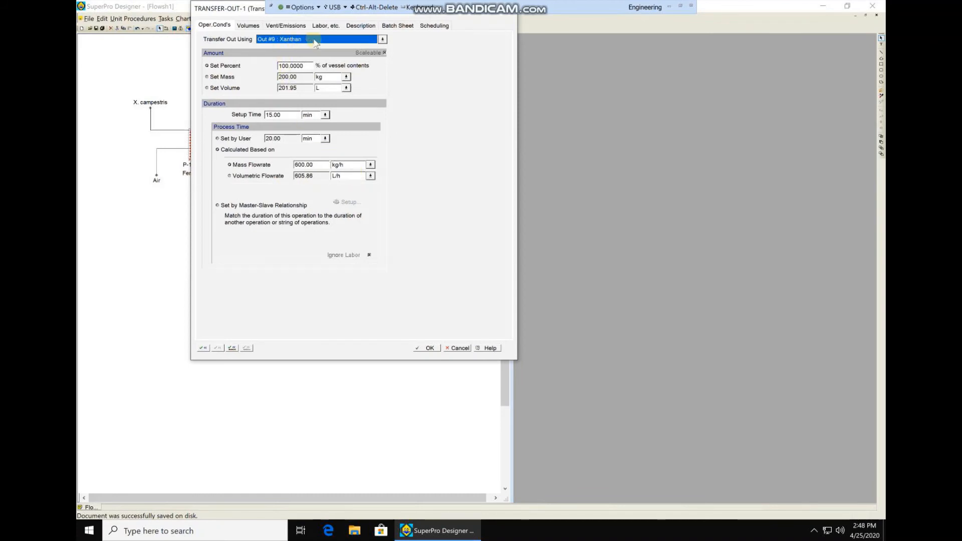
left_click(383, 40)
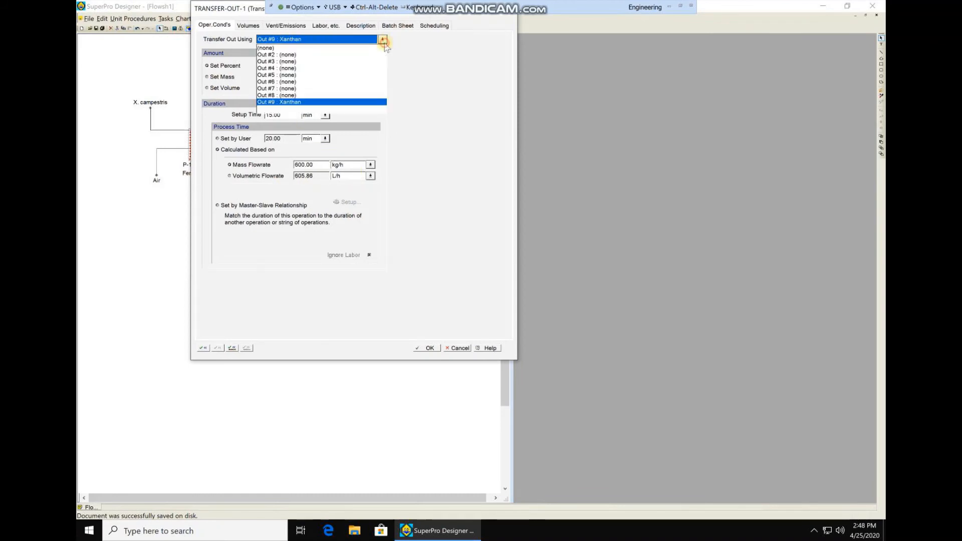
left_click(284, 103)
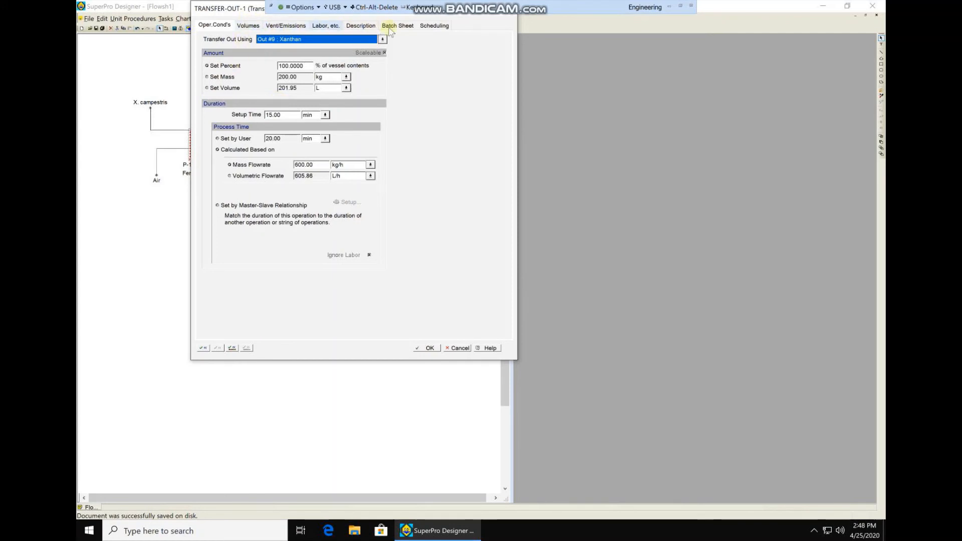
left_click(432, 26)
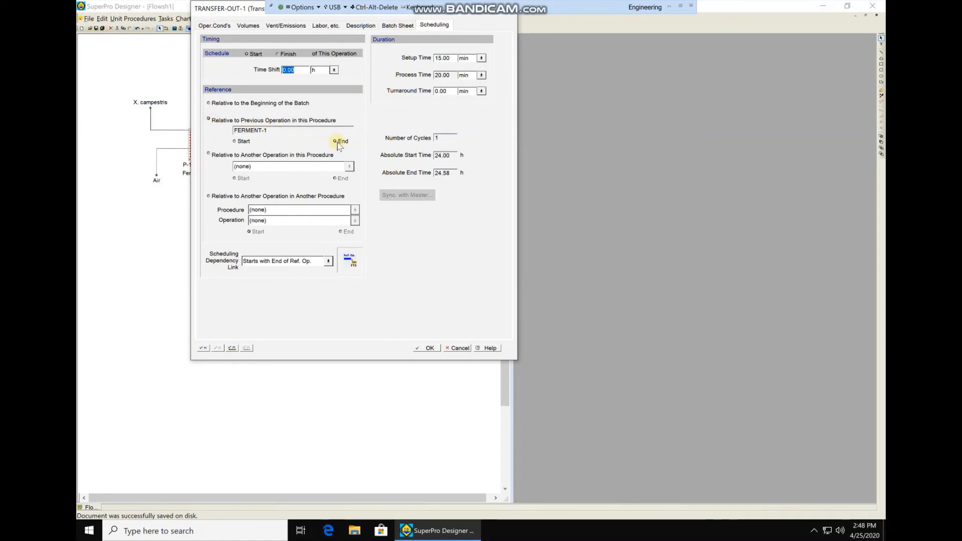
left_click(423, 348)
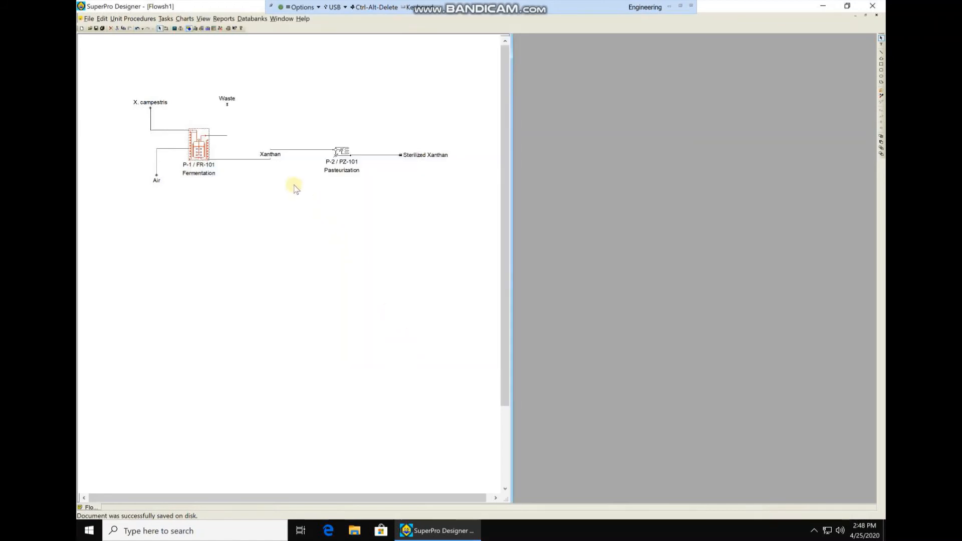
Schedule the P-2 pasteurization relative to the end of TRANSFER-OUT-1 in procedure P-1 (in FR-101).
right_click(342, 151)
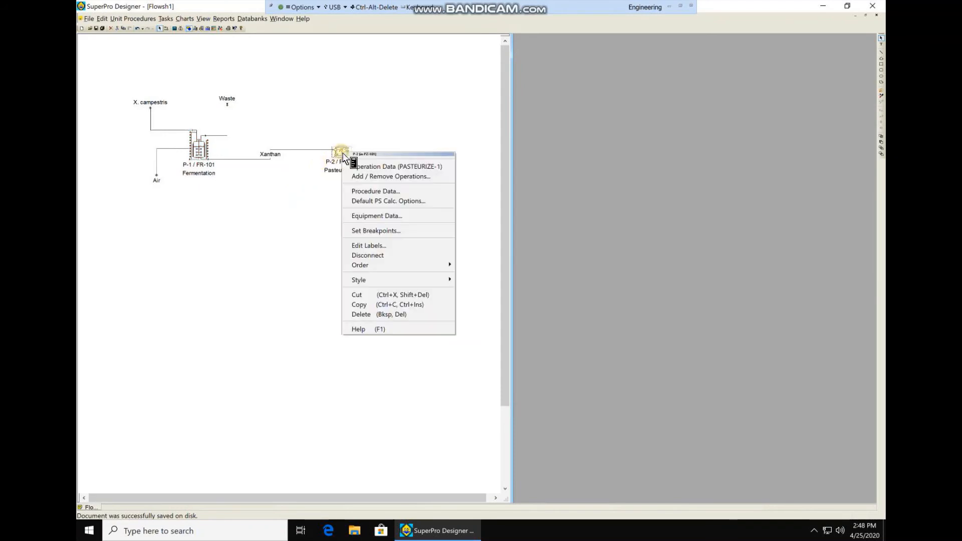
left_click(370, 167)
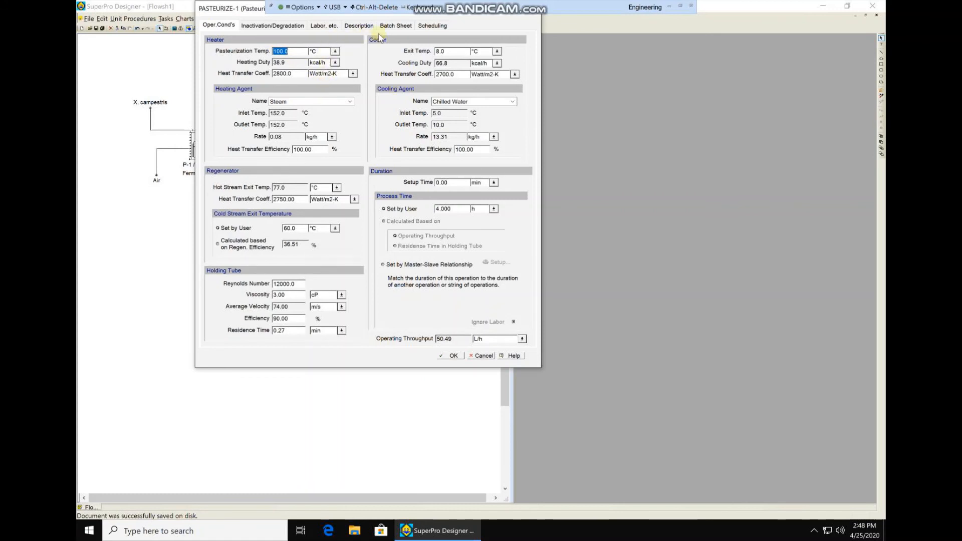
left_click(432, 26)
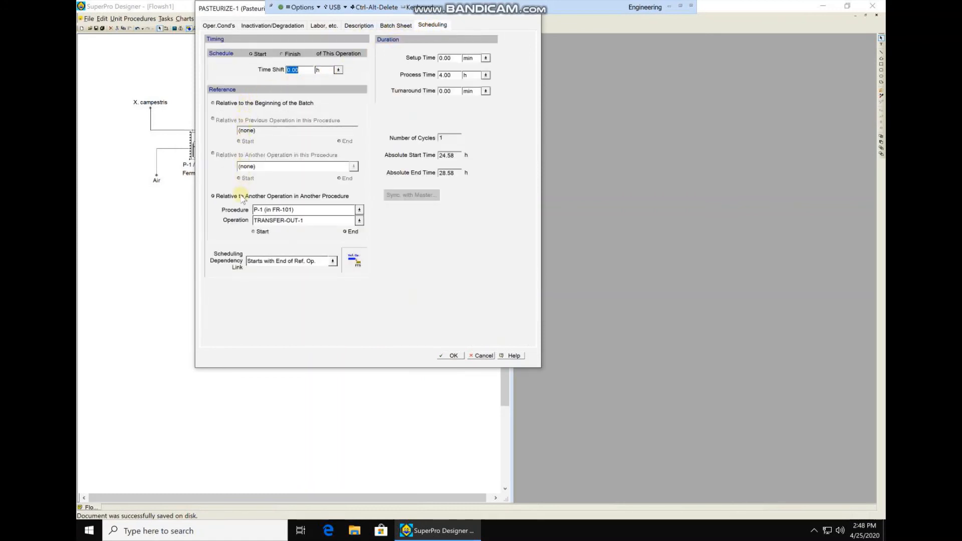
left_click(359, 209)
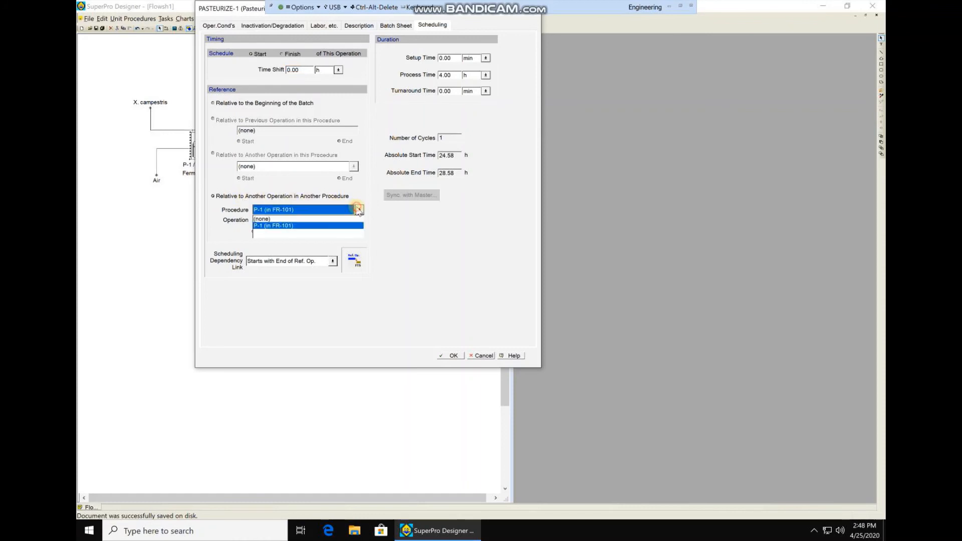
left_click(275, 225)
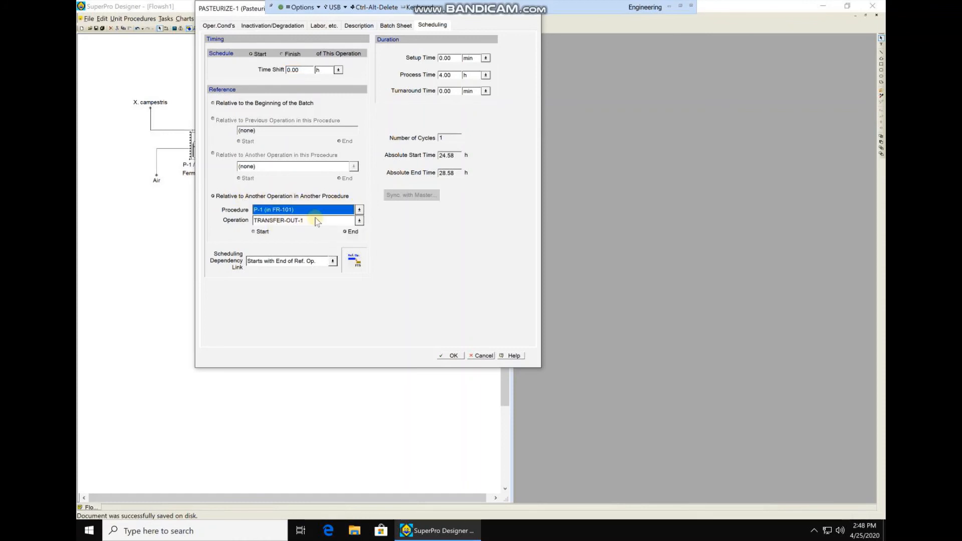
left_click(360, 220)
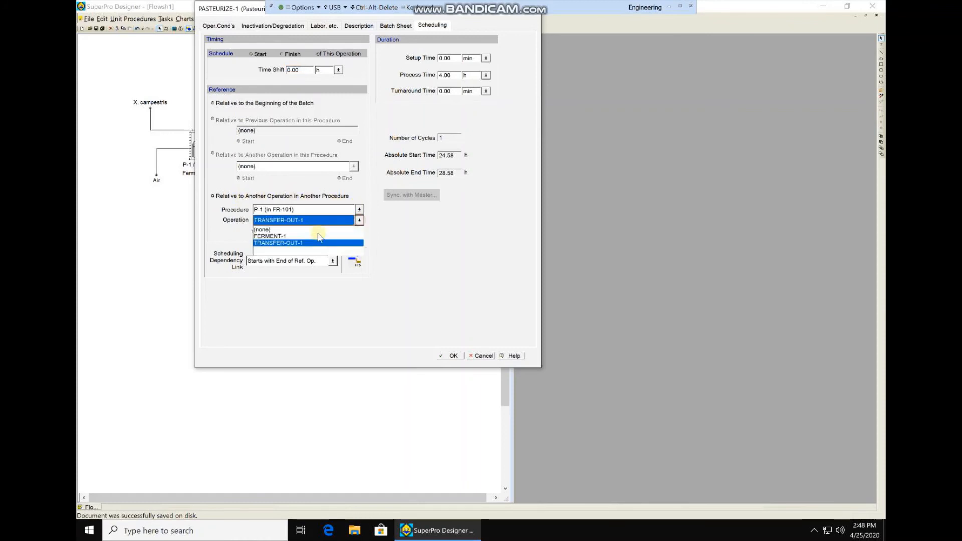
left_click(293, 244)
left_click(346, 231)
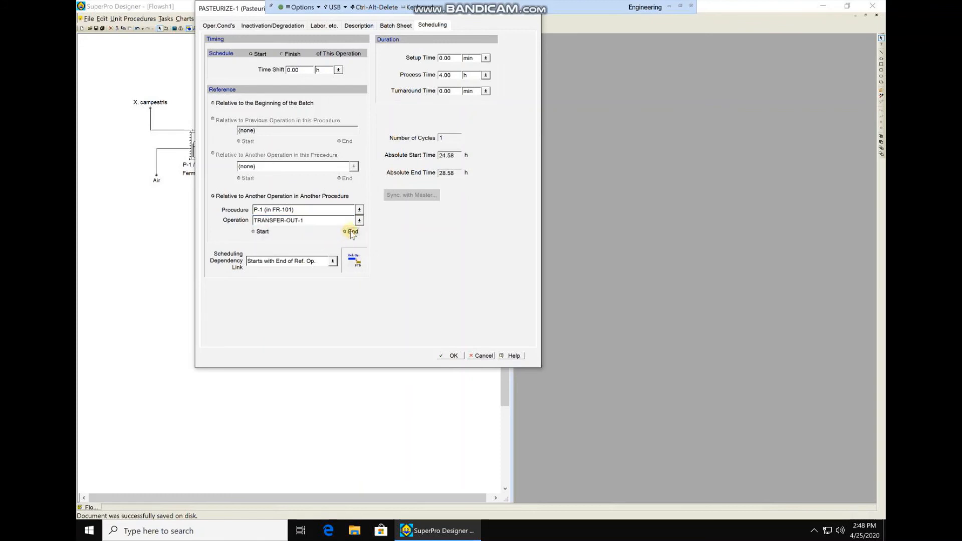
left_click(446, 356)
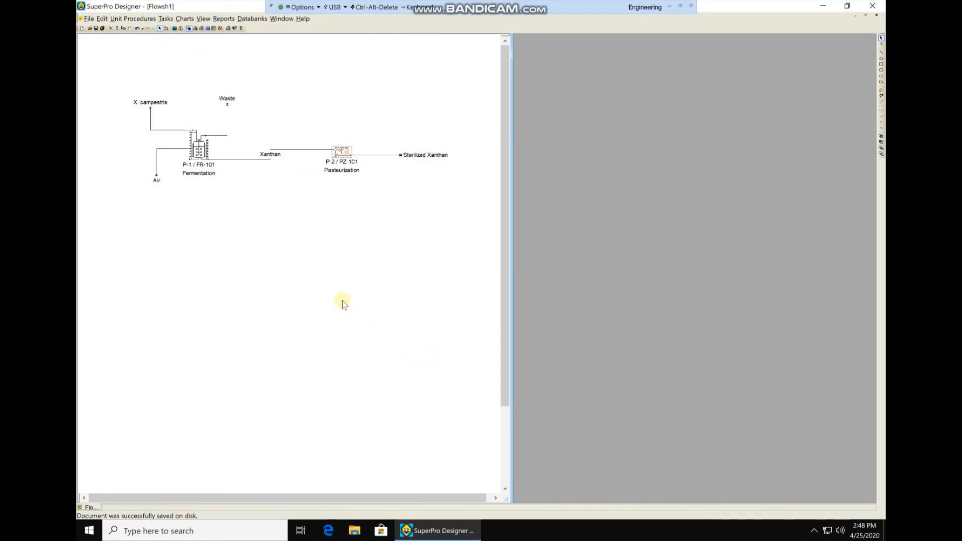
Solve the material and energy balances and generate the Materials & Streams report for the process.
left_click(174, 30)
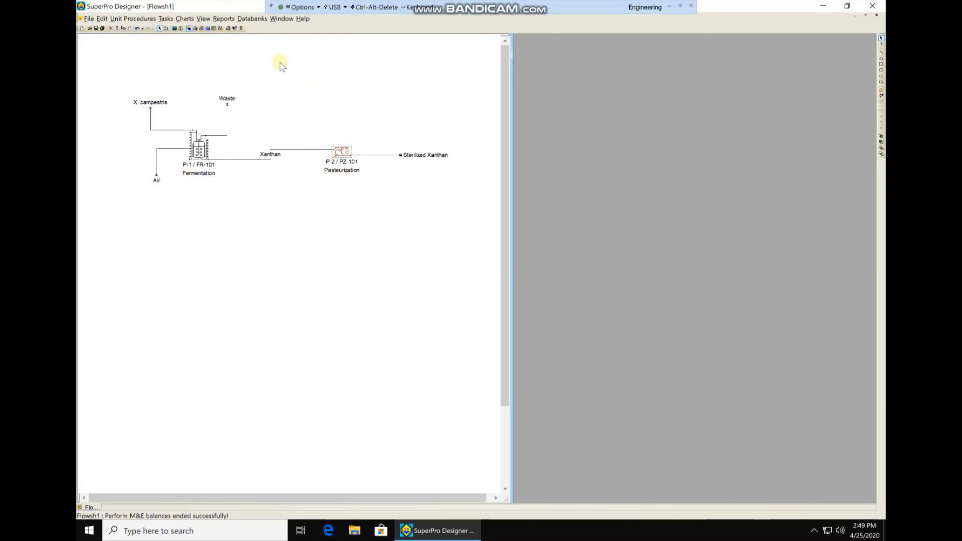
left_click(224, 19)
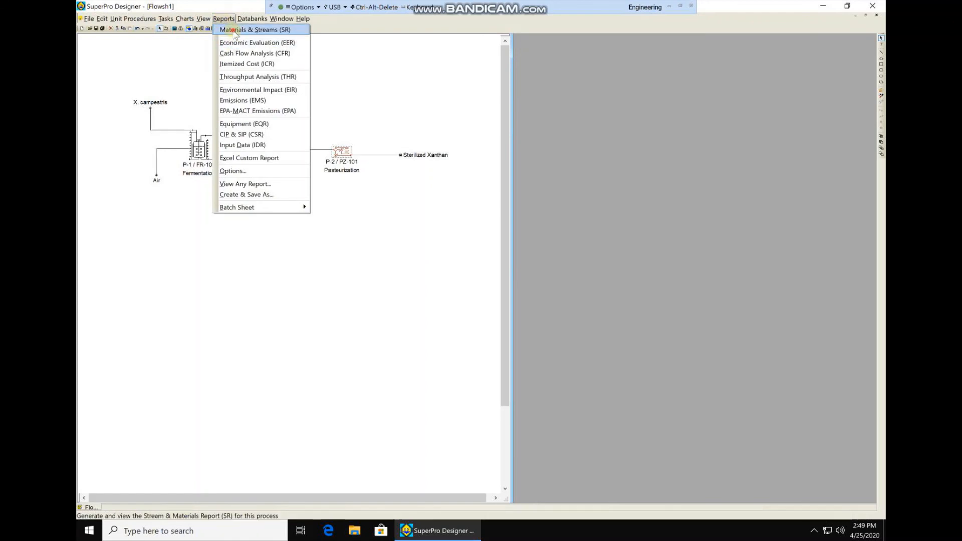
left_click(233, 31)
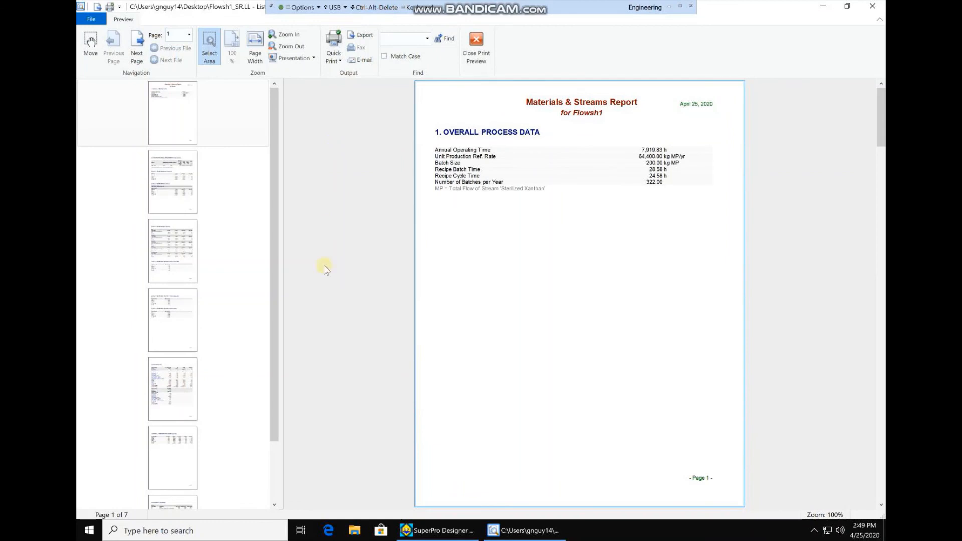
Examine the bulk material requirements, section totals and stream details in the Materials & Streams report.
scroll(324, 266, "down", 6)
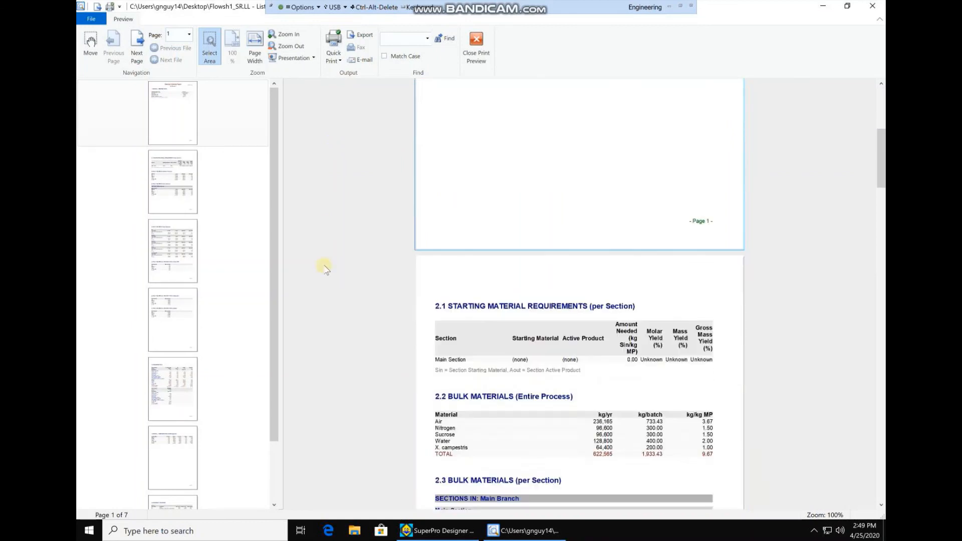
scroll(324, 266, "down", 5)
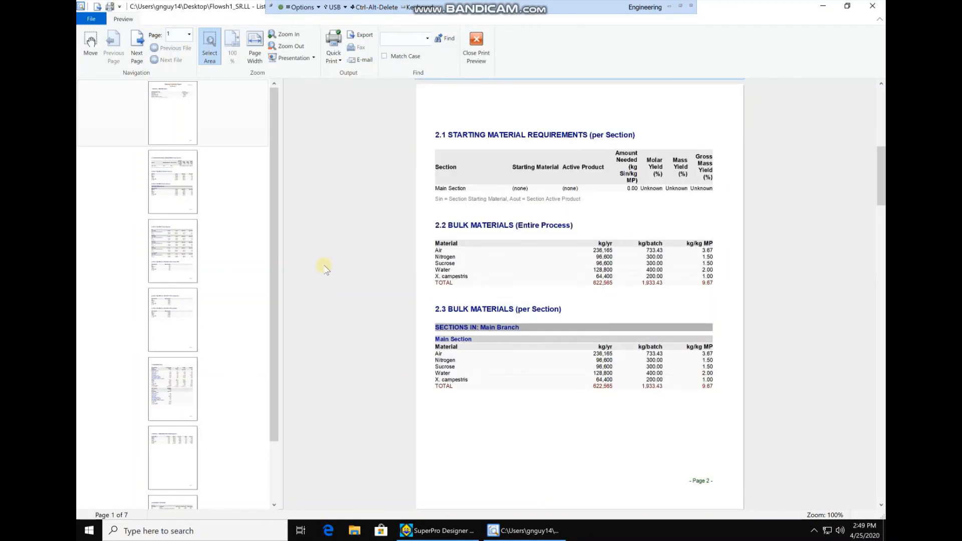
scroll(324, 267, "down", 2)
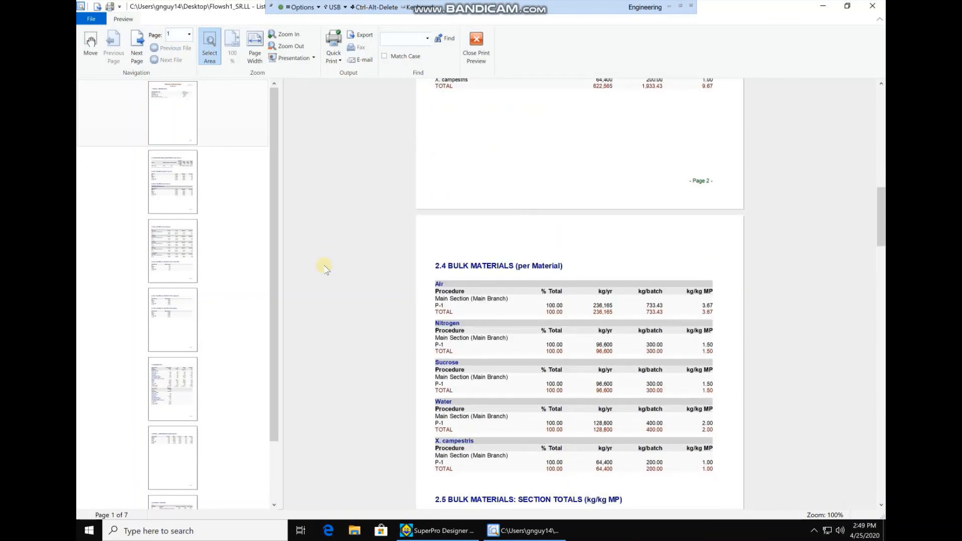
scroll(324, 266, "down", 2)
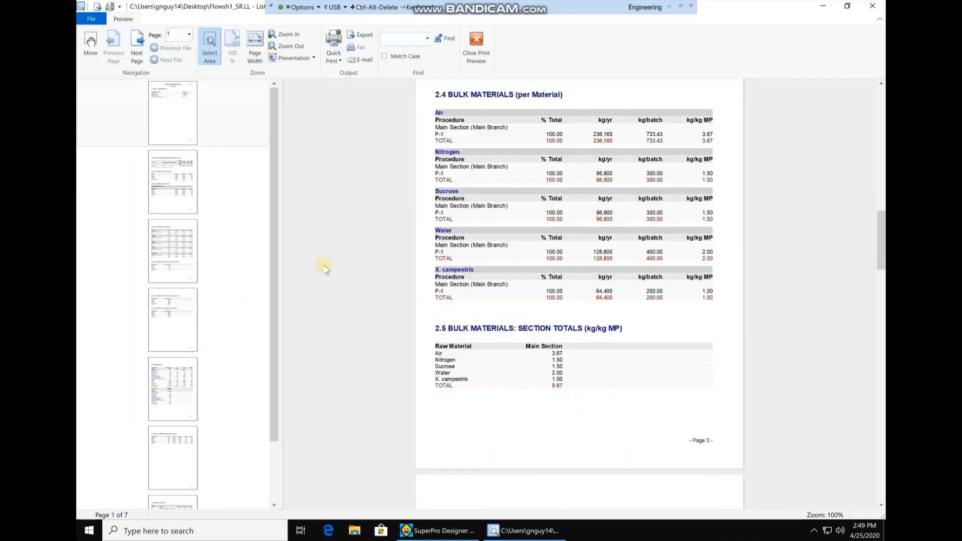
scroll(324, 267, "down", 7)
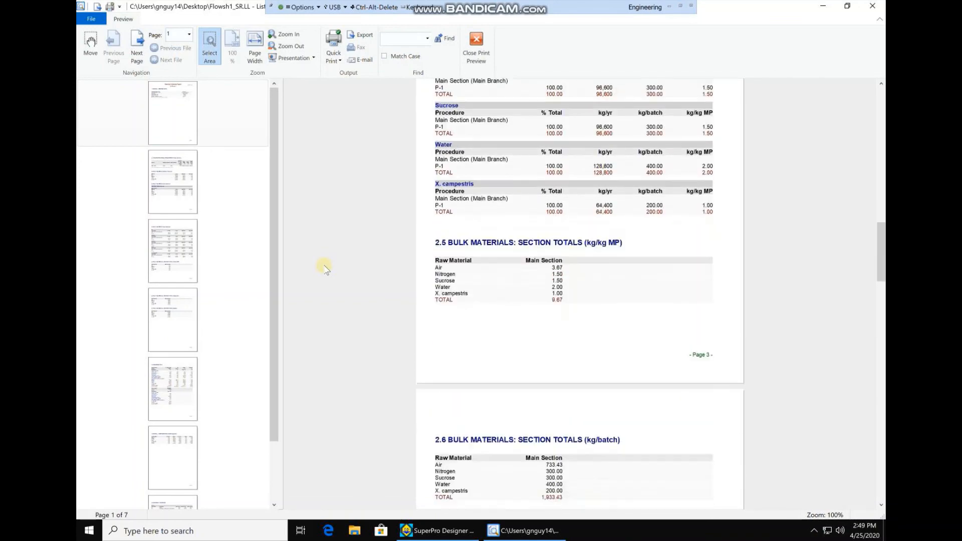
scroll(324, 266, "down", 6)
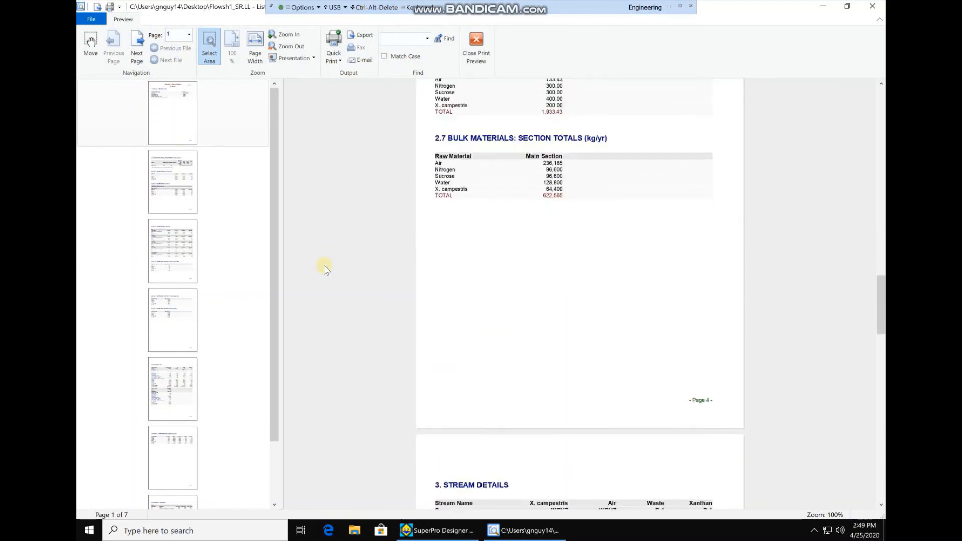
scroll(324, 266, "down", 7)
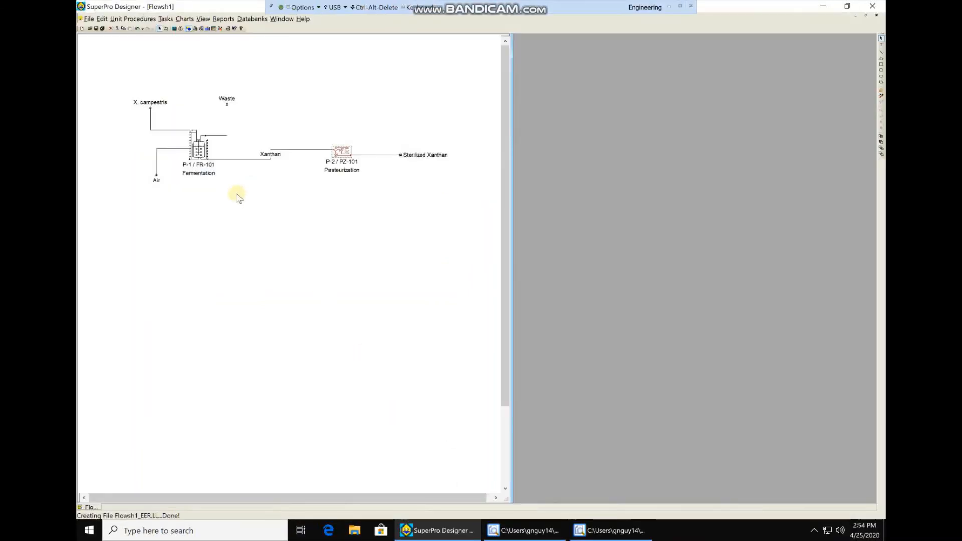
In Stream Classification, classify the Sterilized Xanthan output stream as Revenue with a user-set selling price of 20 $/kg.
left_click(165, 19)
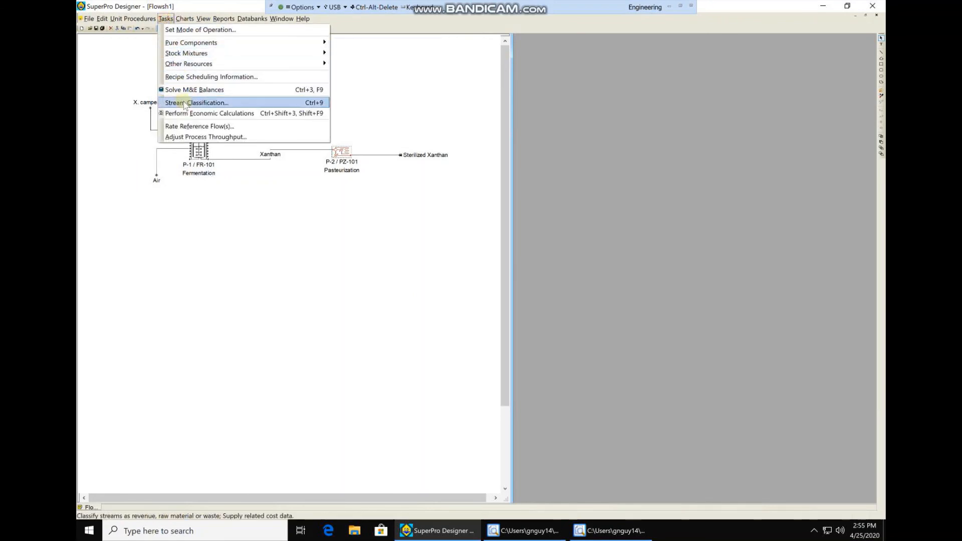
left_click(185, 103)
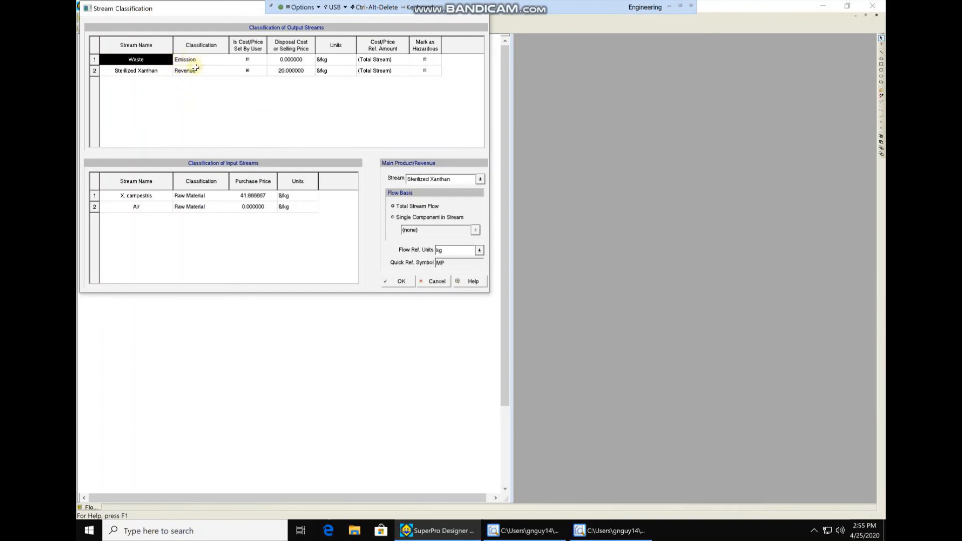
left_click(147, 71)
left_click(199, 70)
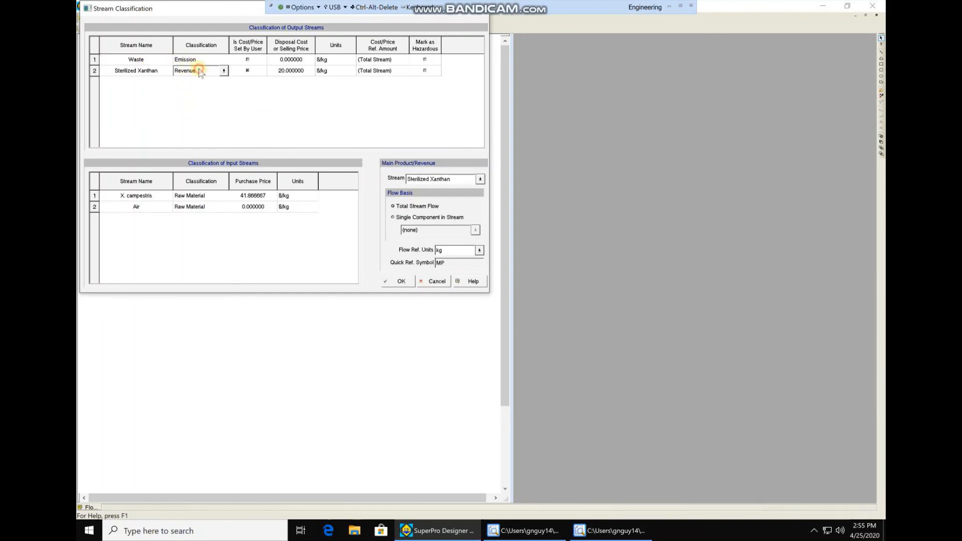
left_click(223, 74)
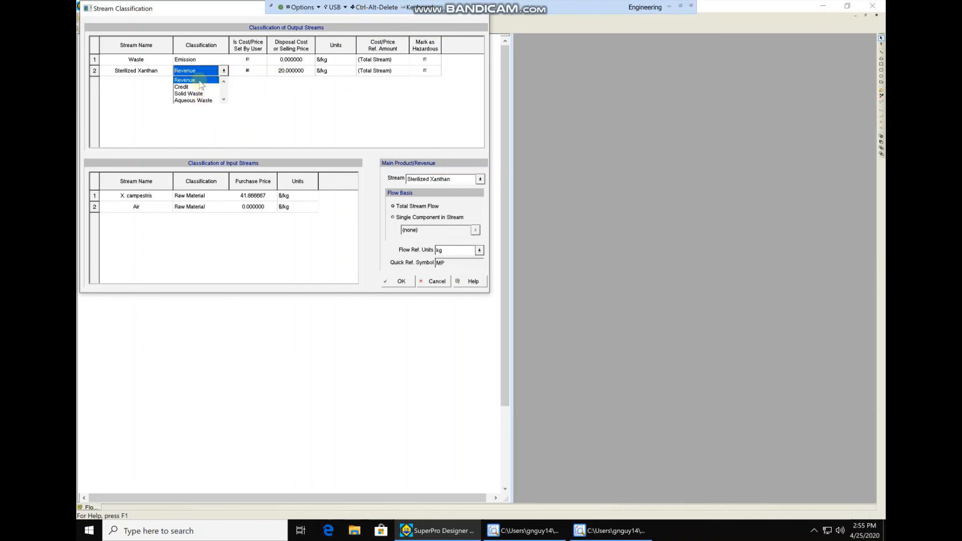
left_click(199, 80)
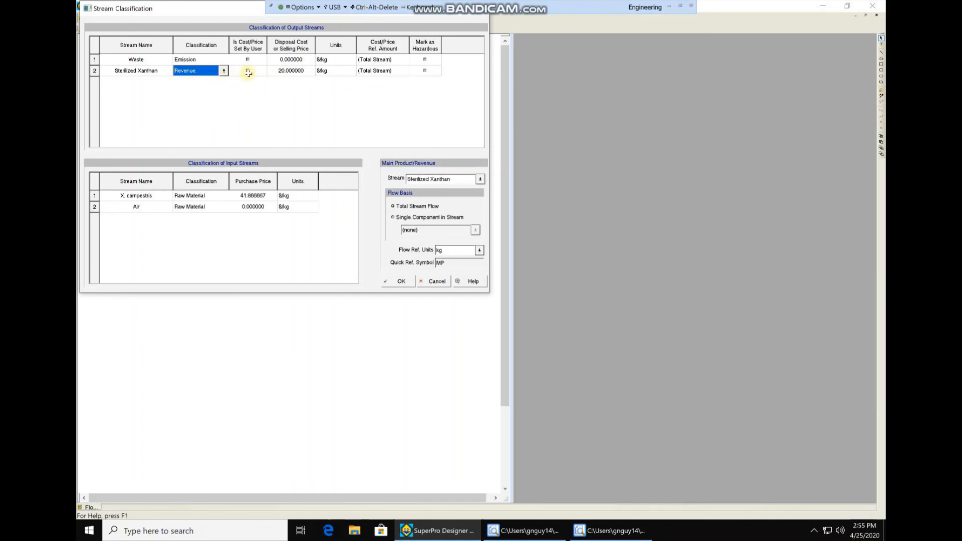
left_click(248, 71)
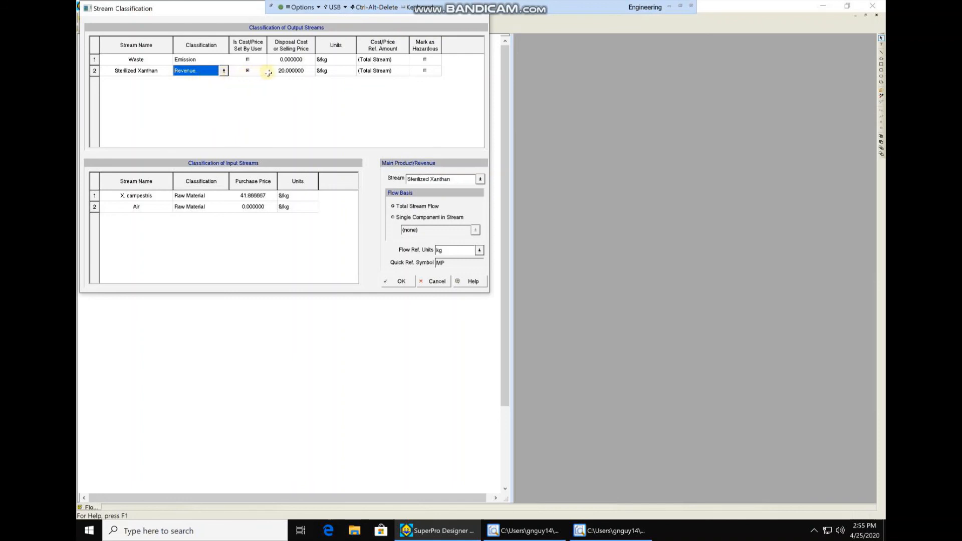
left_click(296, 71)
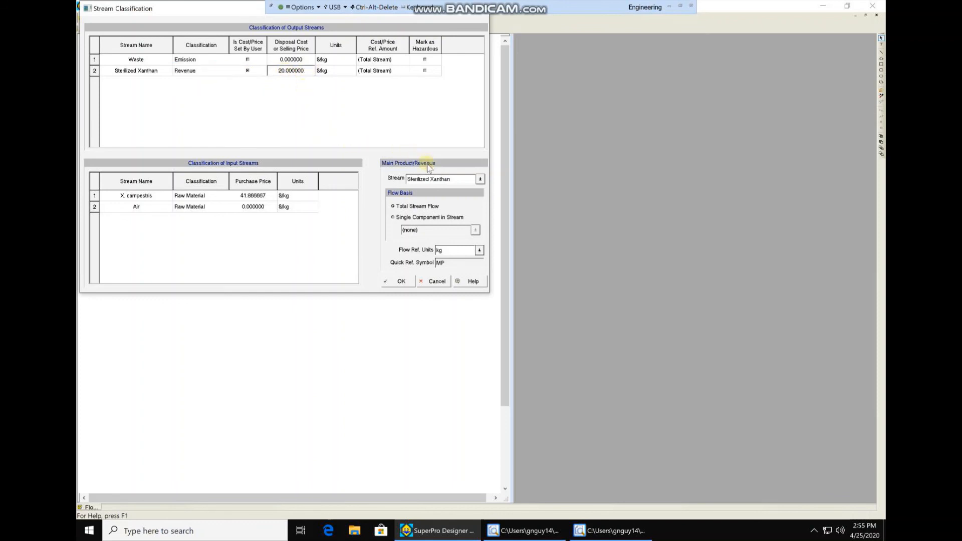
Set Sterilized Xanthan as the main product/revenue stream and accept the stream classification.
left_click(480, 179)
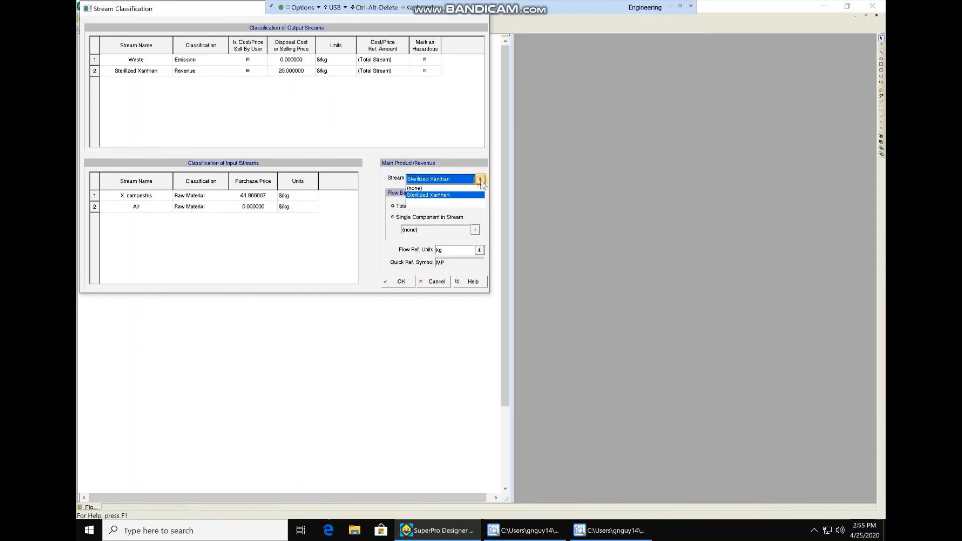
left_click(442, 196)
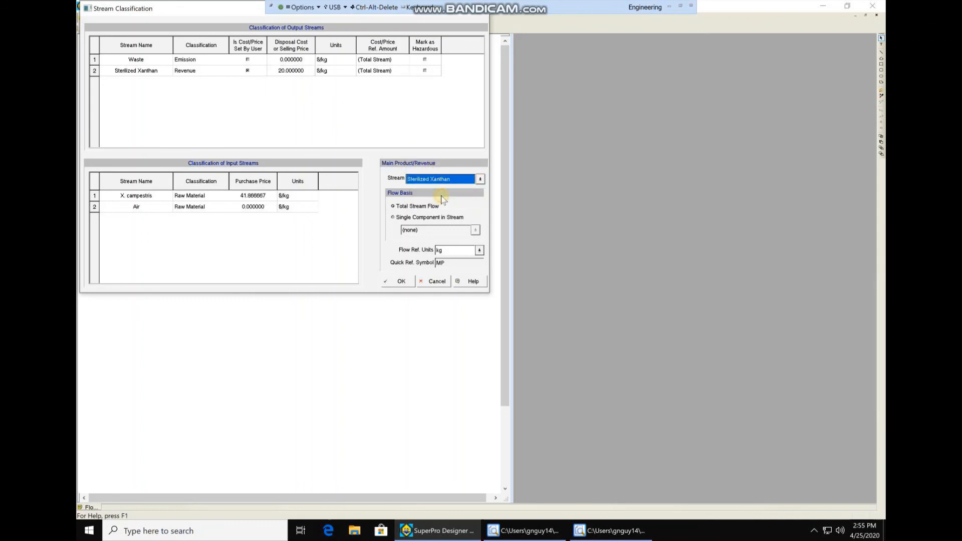
left_click(400, 281)
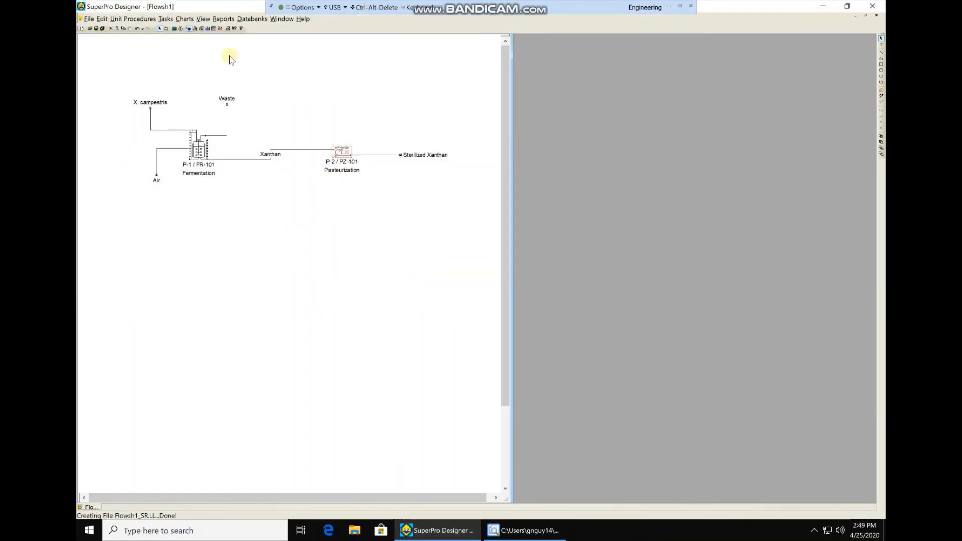
Generate the Economic Evaluation report, review its equipment, fixed capital, labor and consumables cost sections, and return to the SuperPro Designer flowsheet.
left_click(224, 19)
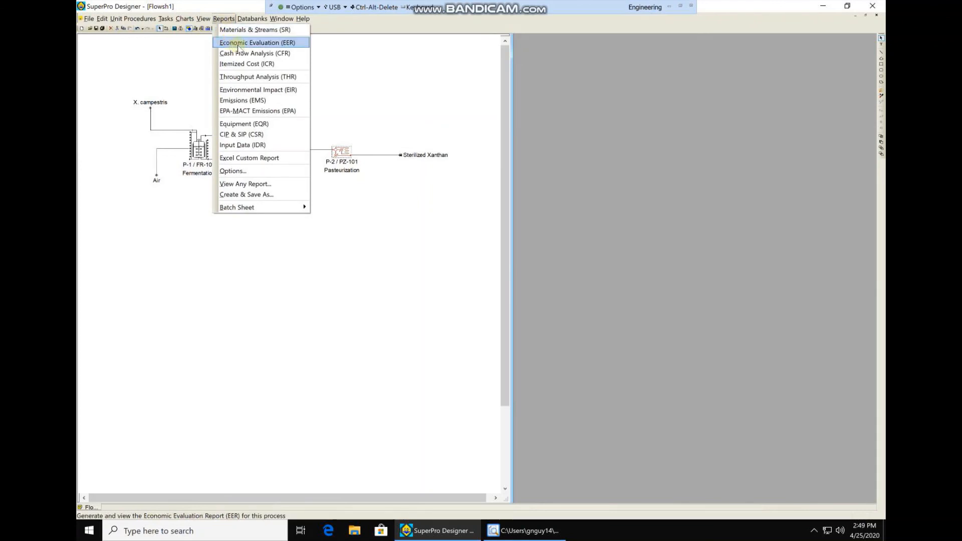
left_click(229, 43)
left_click(416, 302)
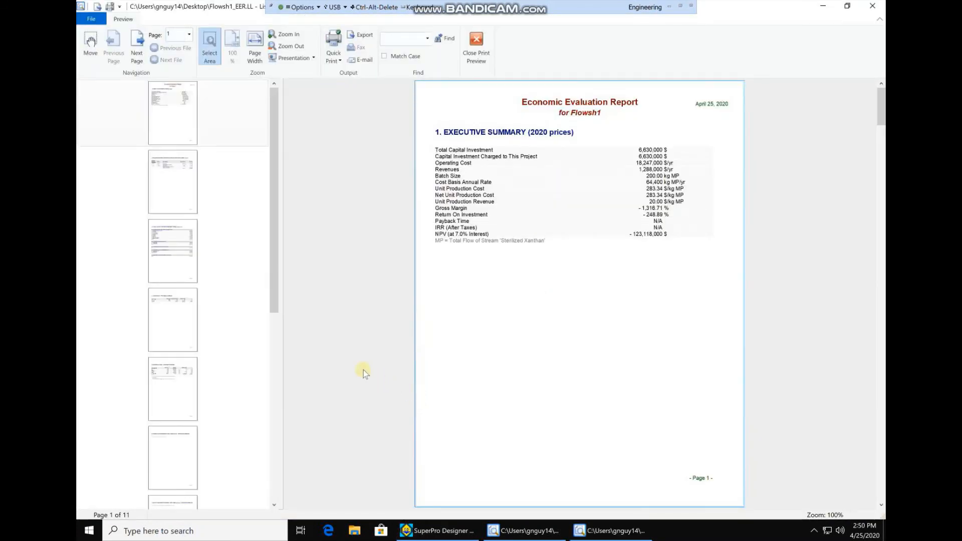
scroll(370, 335, "down", 10)
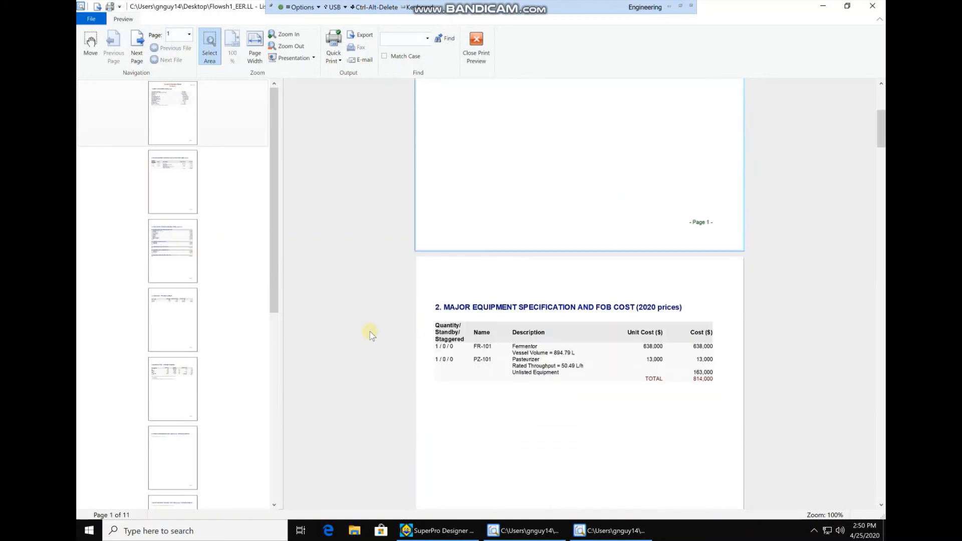
scroll(370, 335, "down", 10)
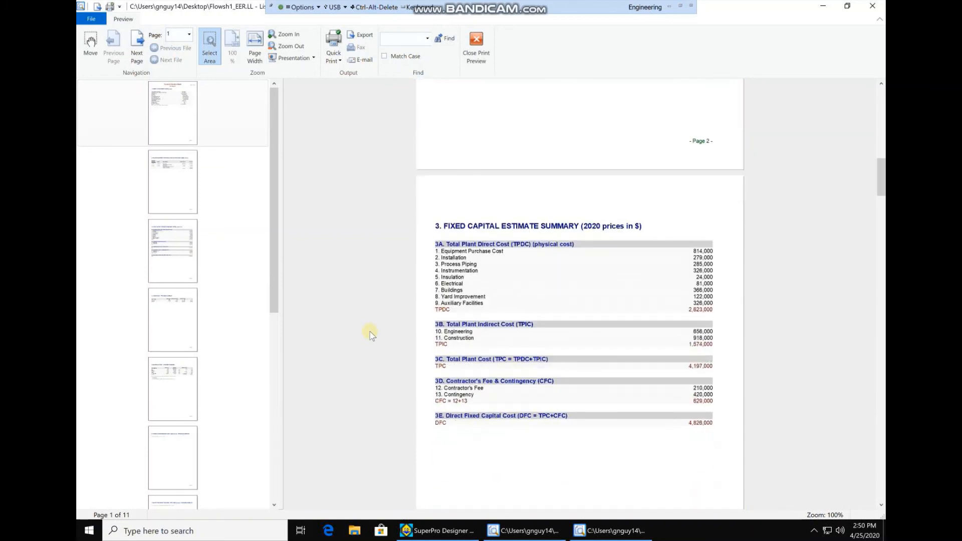
scroll(369, 335, "down", 10)
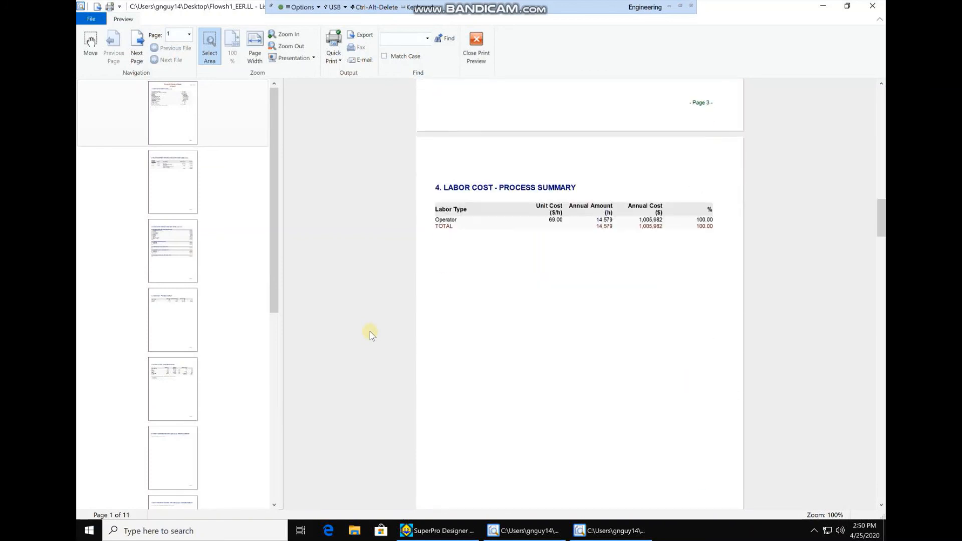
scroll(370, 335, "down", 10)
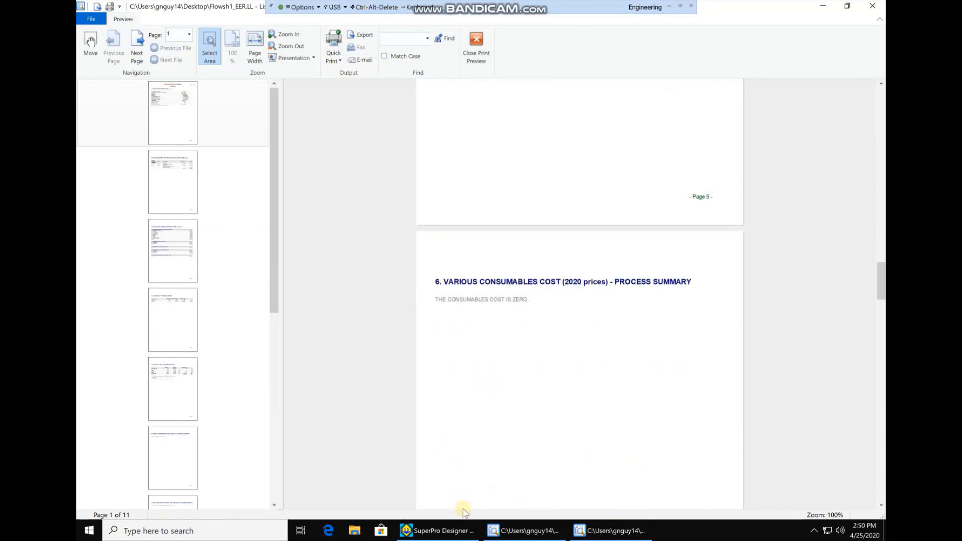
left_click(438, 532)
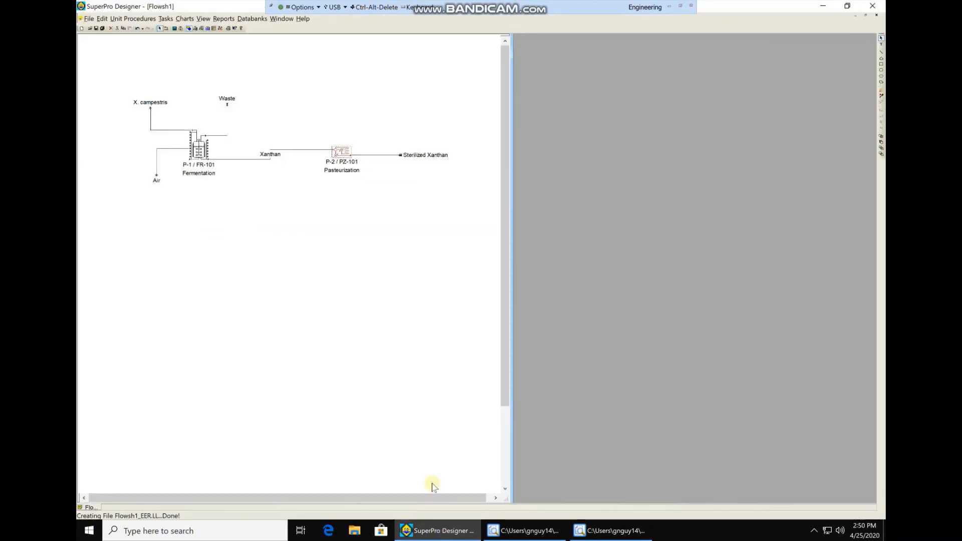